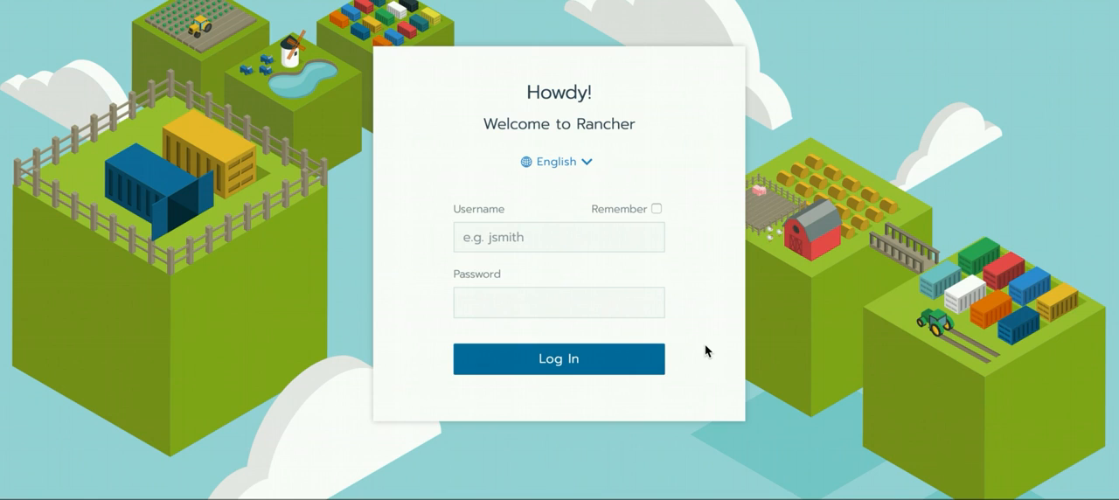
- Log in as admin, filling in the account password
type("admin")
key("Tab")
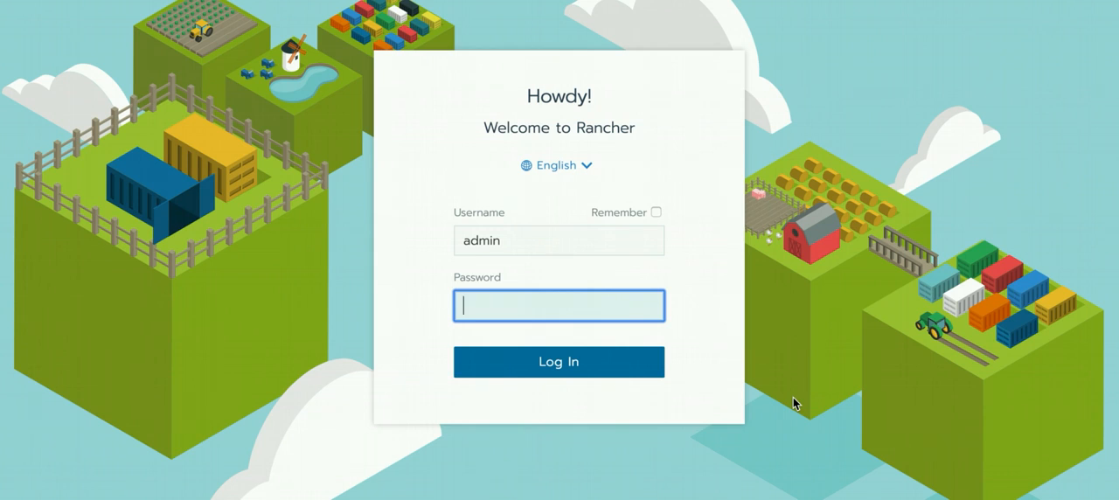
key("ctrl+v")
left_click(608, 360)
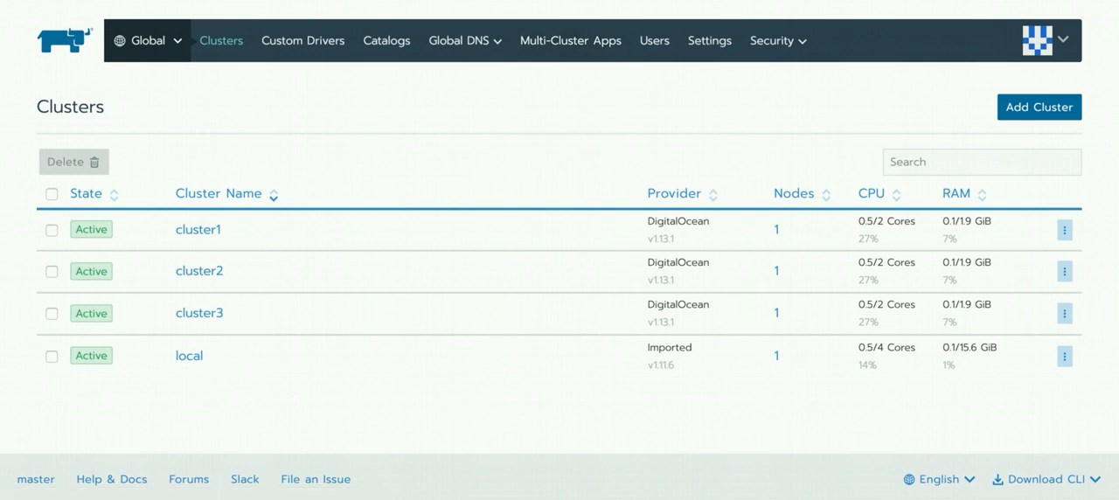
- Check which catalogs are enabled through catalog management, and return to the multi-cluster apps overview
left_click(581, 46)
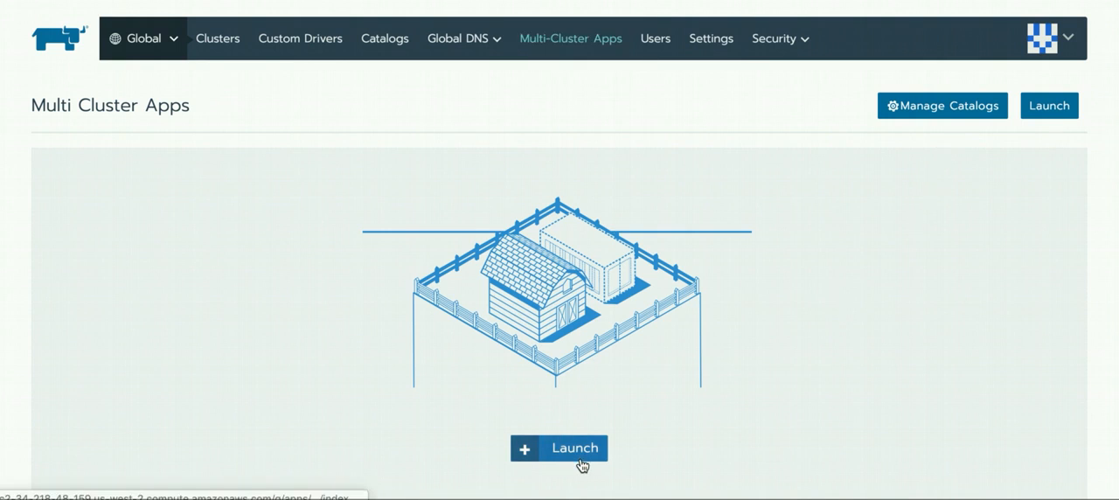
left_click(944, 109)
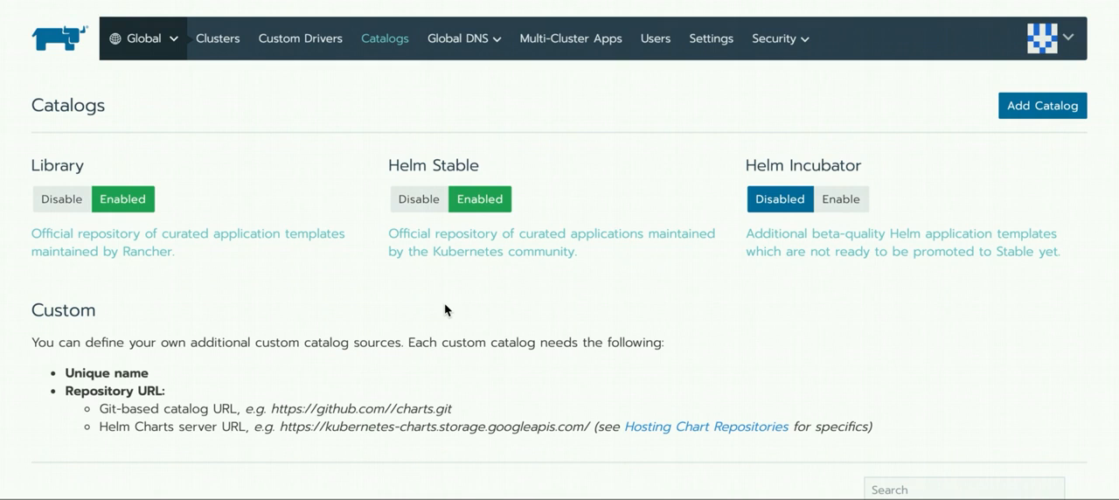
left_click(577, 46)
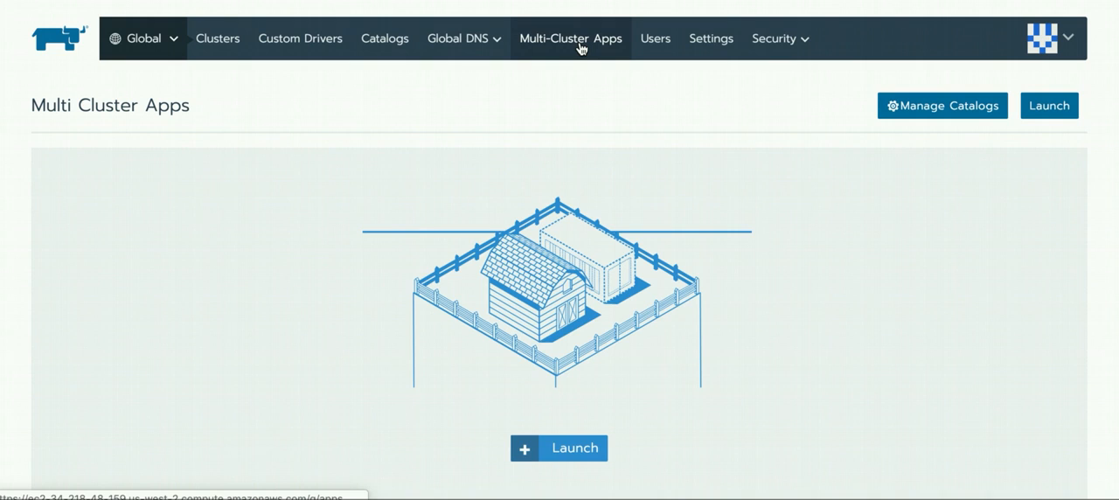
- Start launching a multi-cluster app, search the catalog for "grafa" and open the details of grafana from Library
left_click(1054, 109)
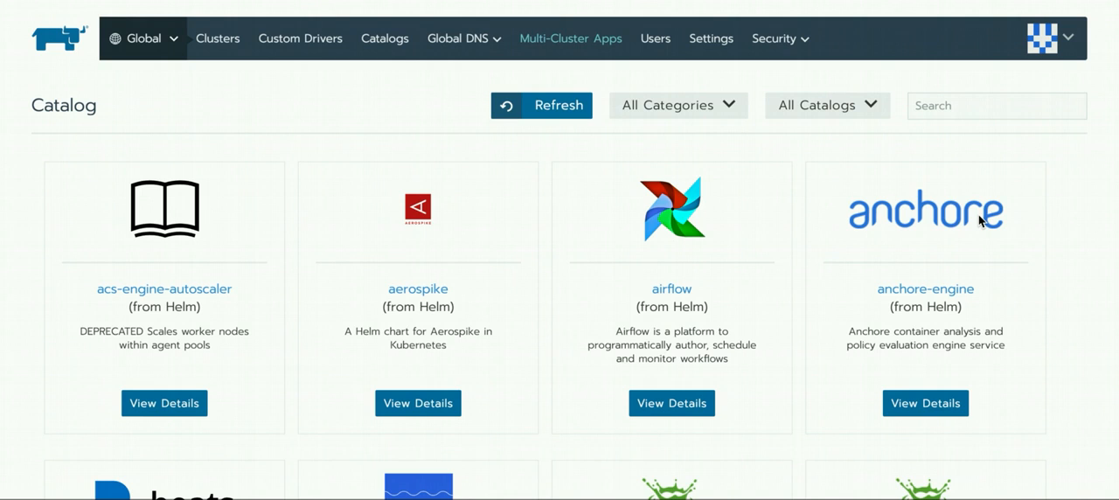
scroll(551, 261, "down", 1)
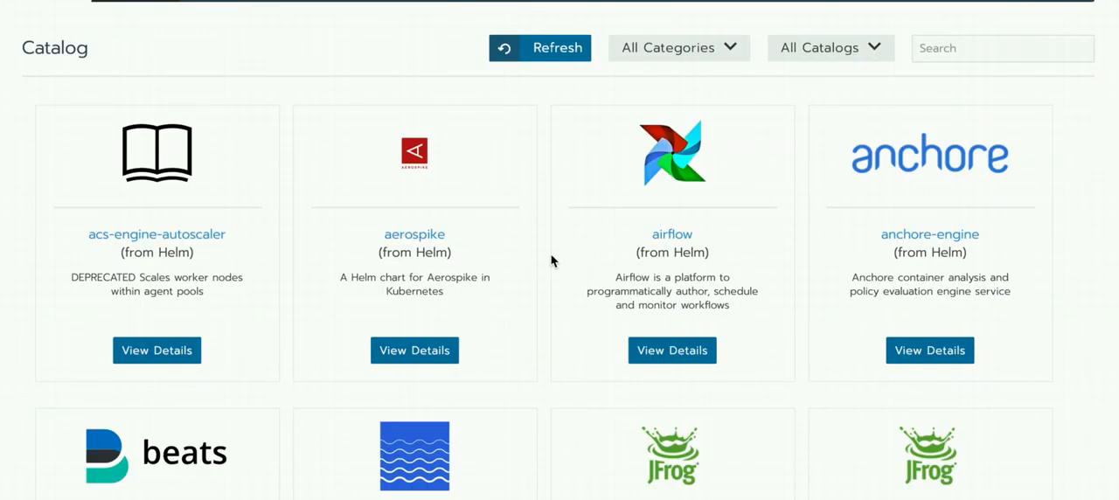
left_click(967, 54)
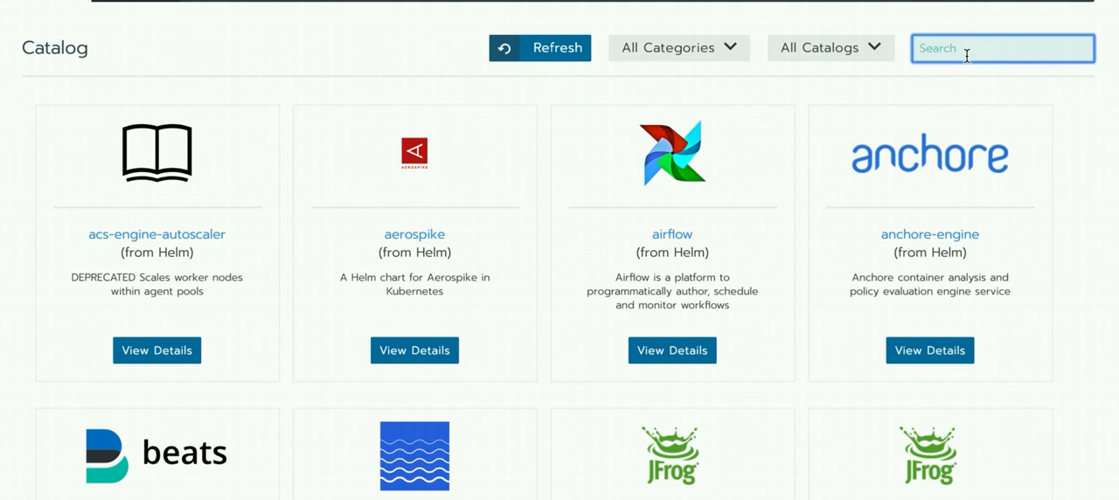
type("gra")
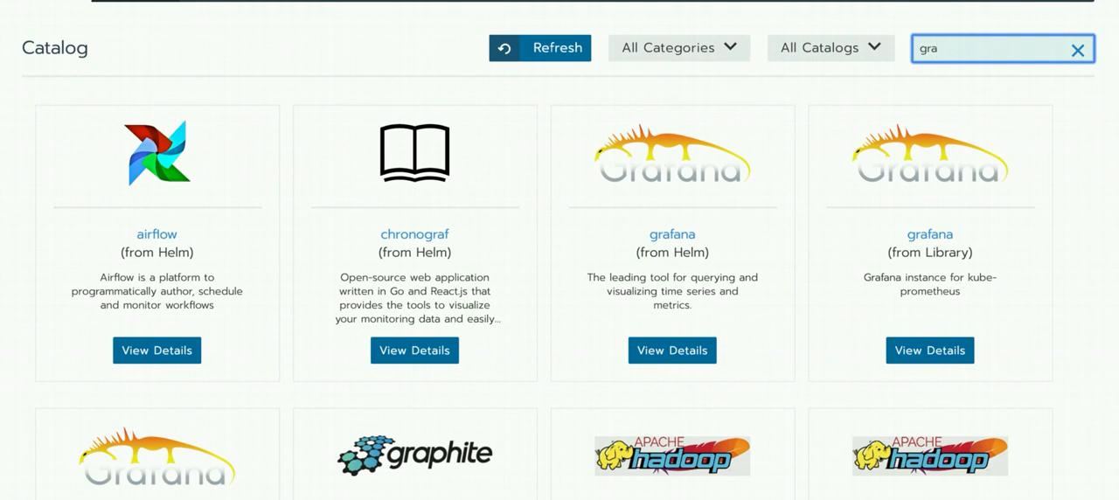
type("fa")
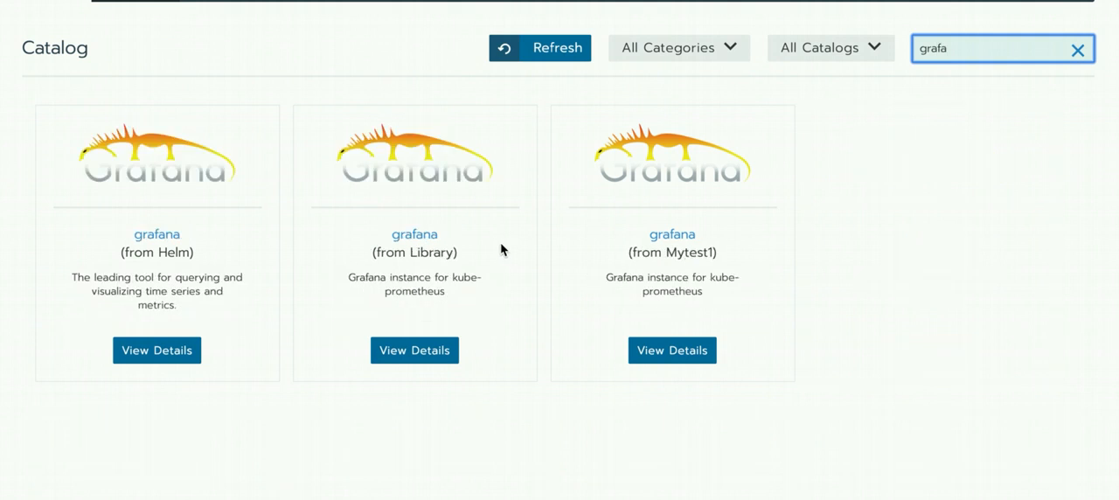
left_click(409, 354)
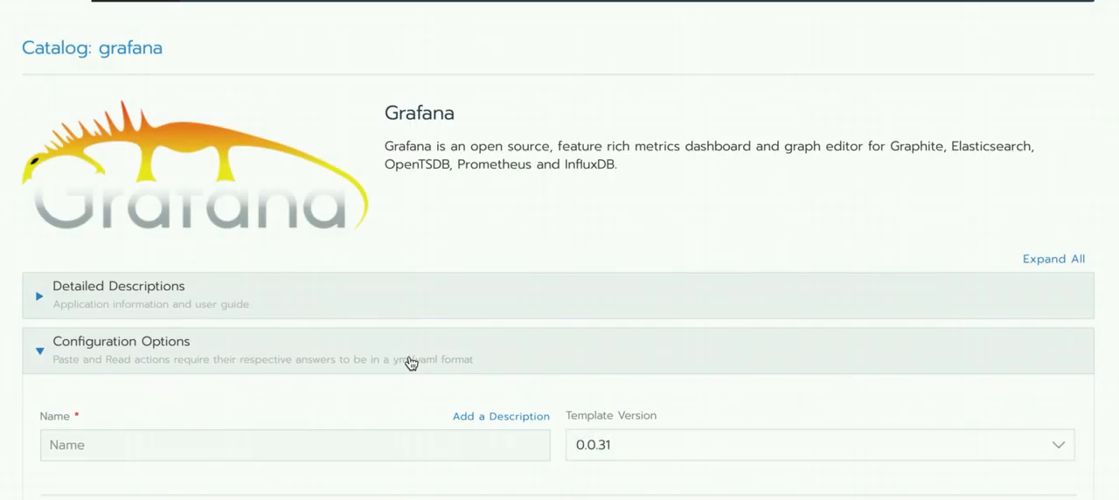
- Collapse the Configuration Options and Answer Overrides sections of the Grafana template
scroll(409, 361, "down", 3)
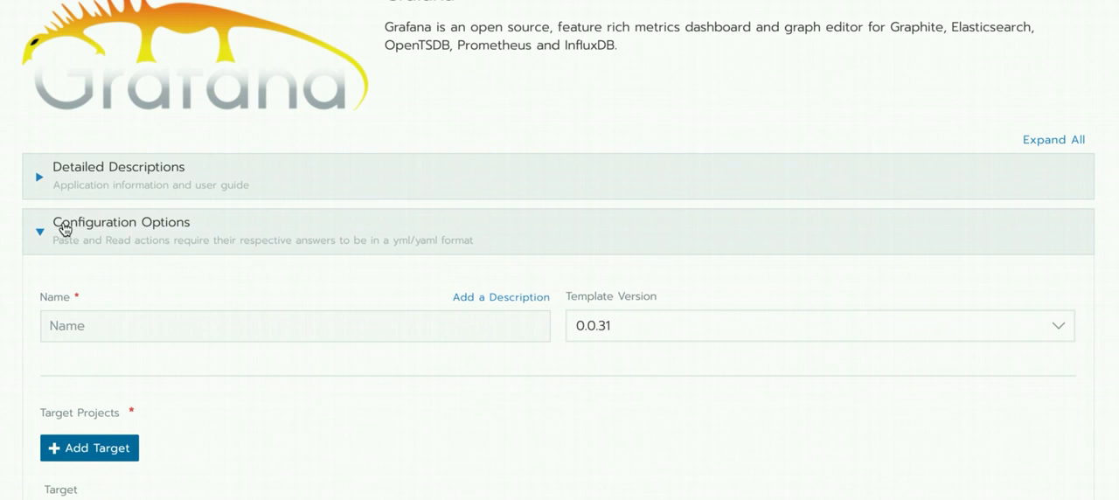
left_click(41, 234)
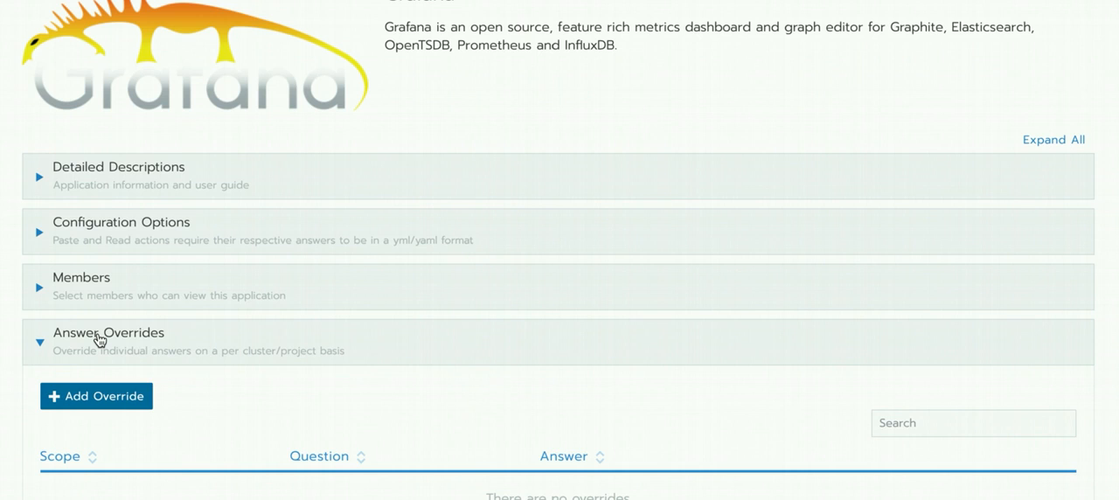
left_click(99, 340)
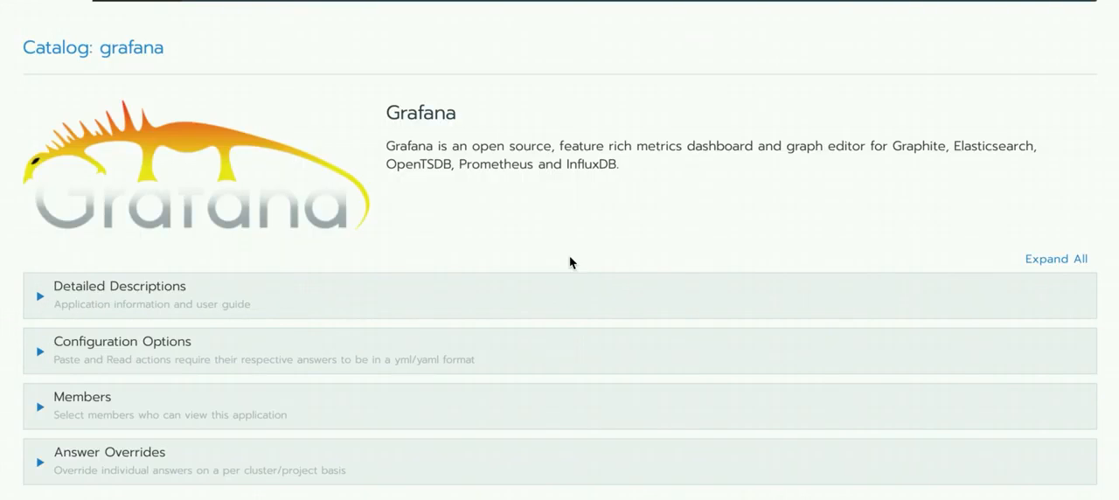
- Expand the detailed descriptions of the Grafana template and read through its chart parameters and installation tips
left_click(41, 301)
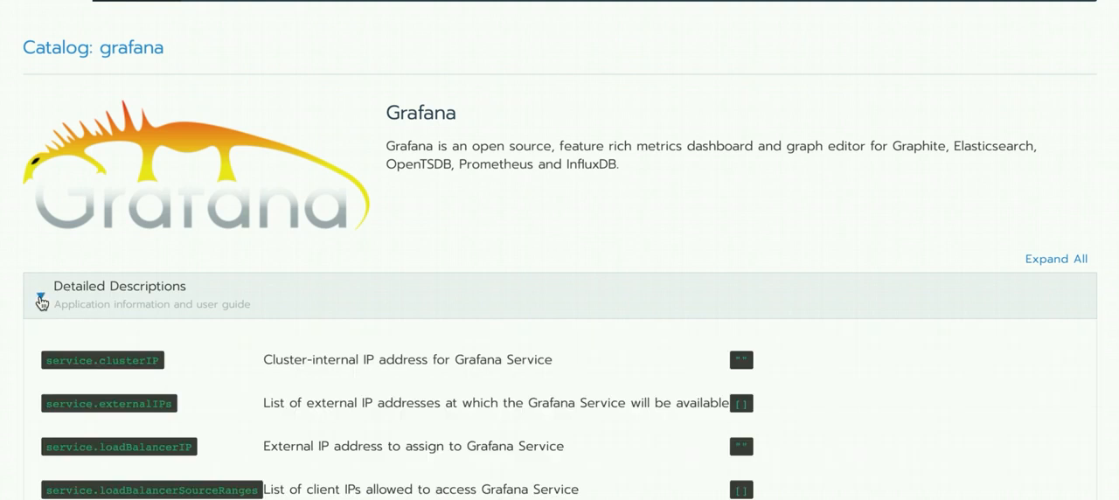
scroll(411, 407, "down", 3)
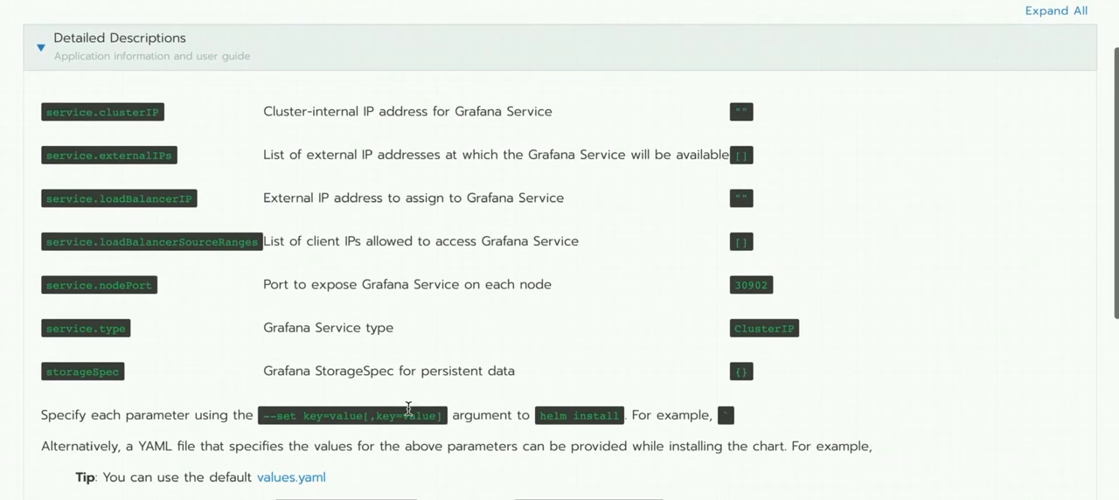
scroll(408, 408, "down", 2)
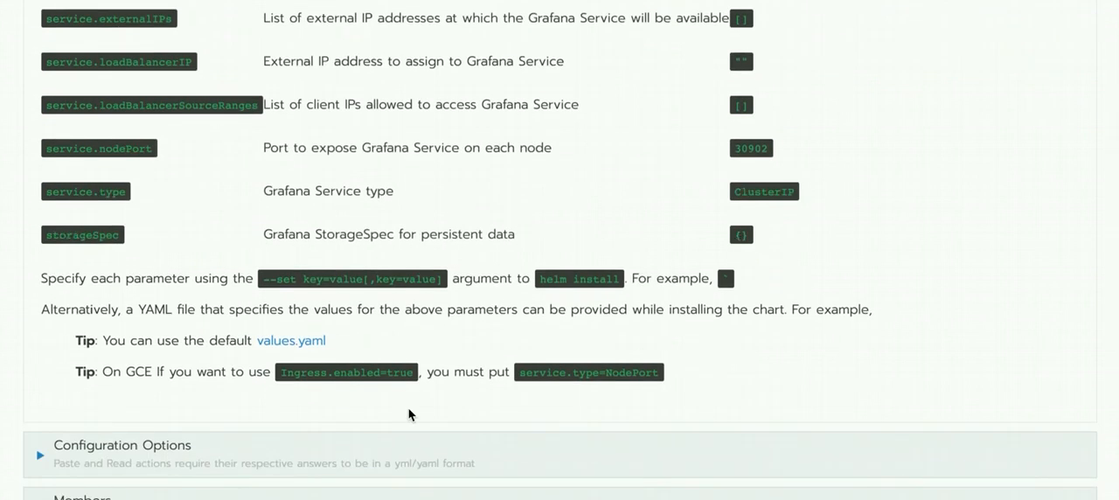
scroll(499, 311, "up", 3)
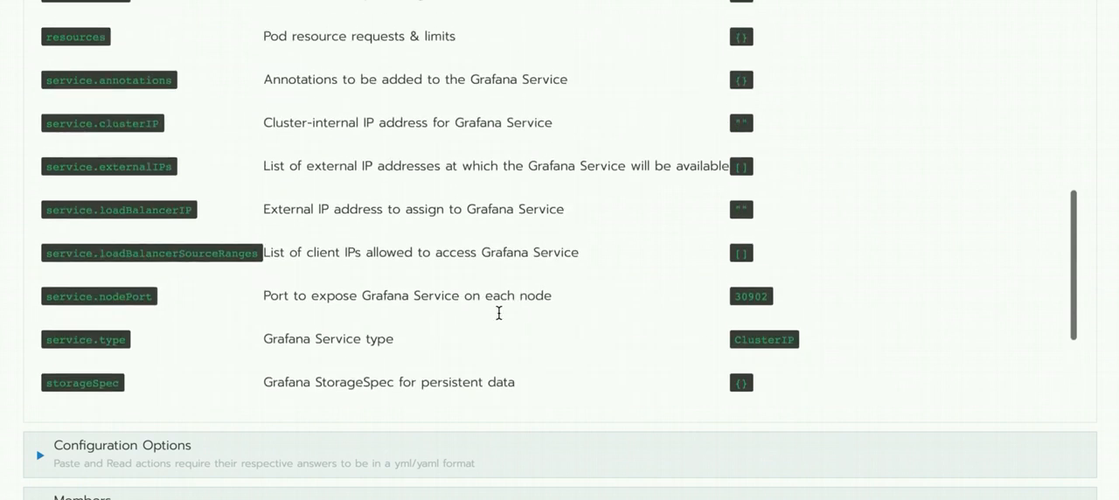
scroll(499, 313, "up", 3)
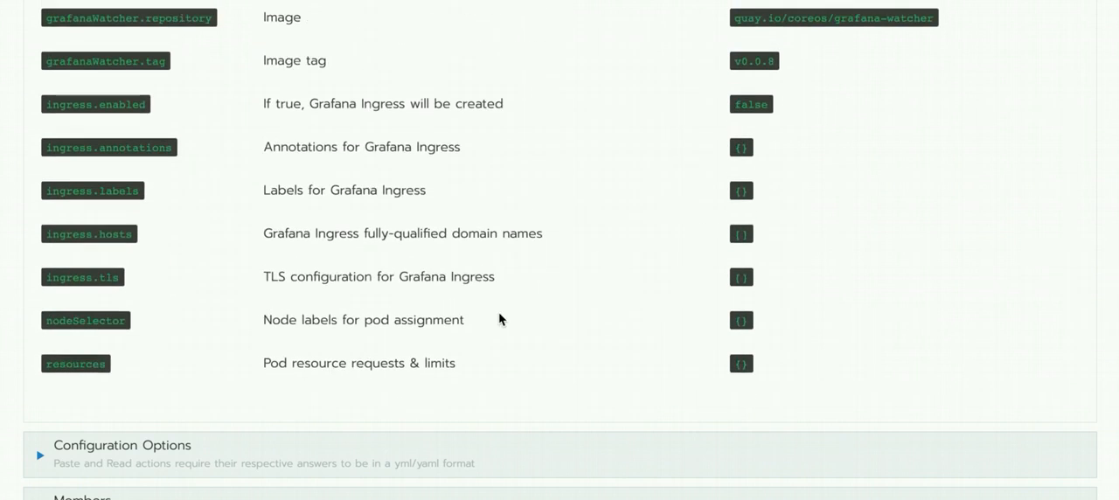
scroll(499, 319, "down", 3)
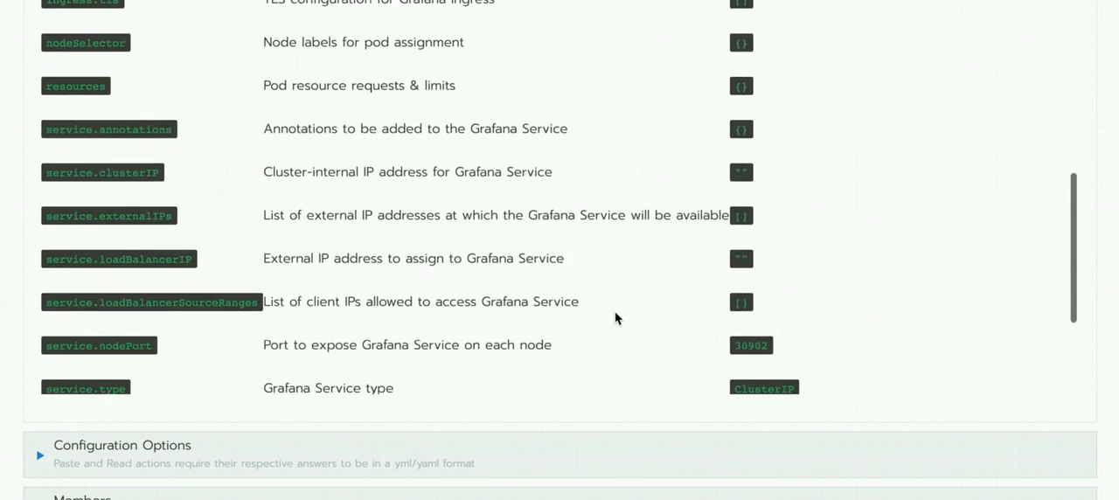
scroll(895, 359, "down", 3)
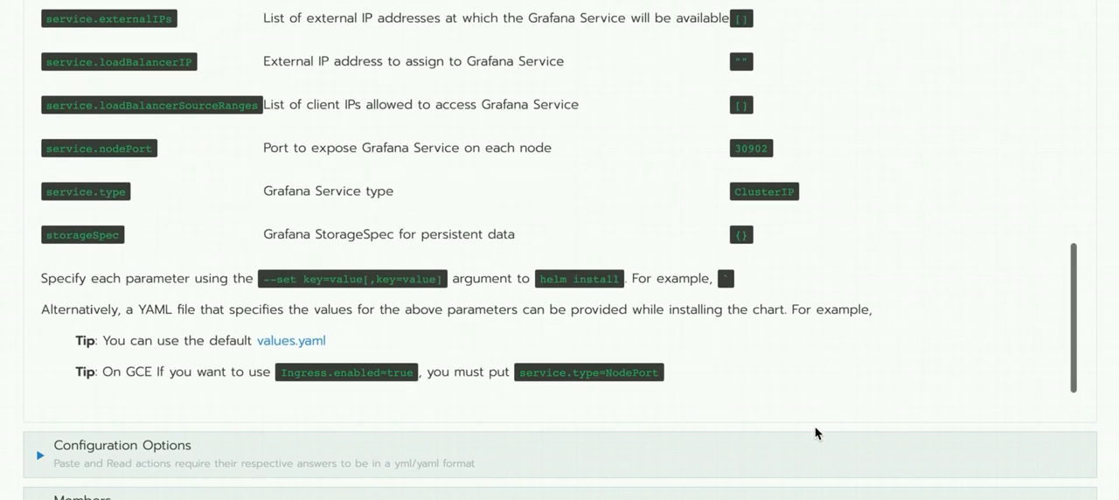
scroll(817, 430, "down", 3)
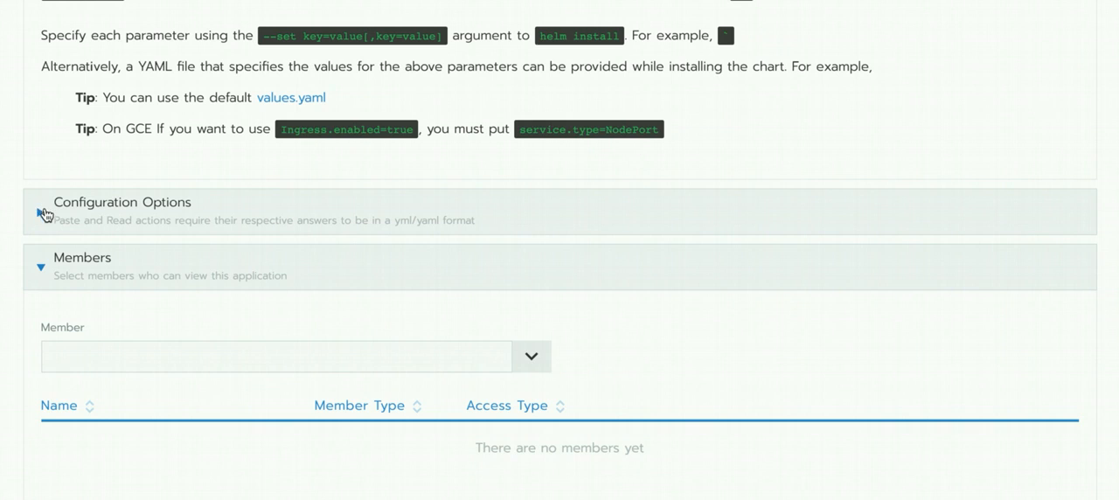
- Expand the configuration options and name the application app-grafana
left_click(44, 216)
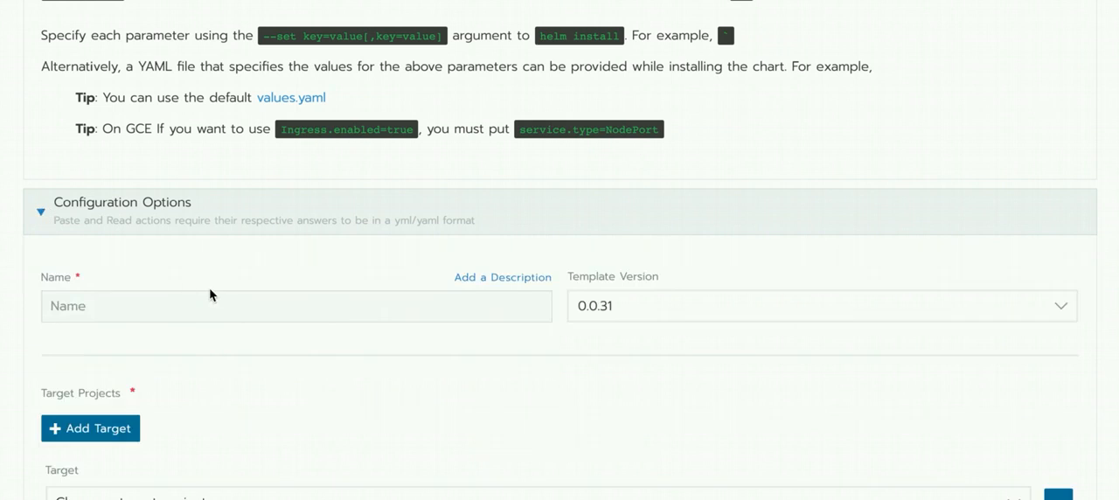
left_click(231, 308)
type("a")
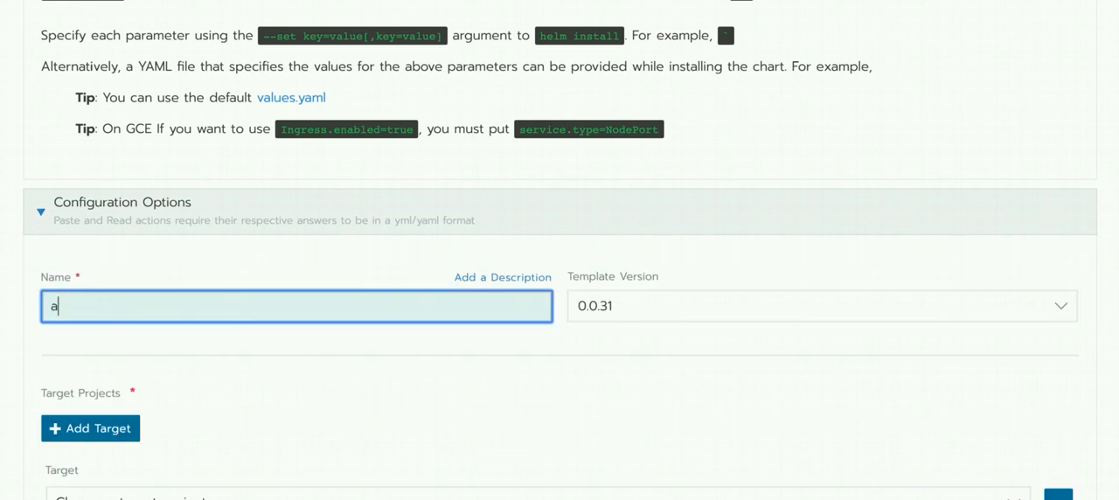
type("pp-grafana")
scroll(233, 400, "down", 2)
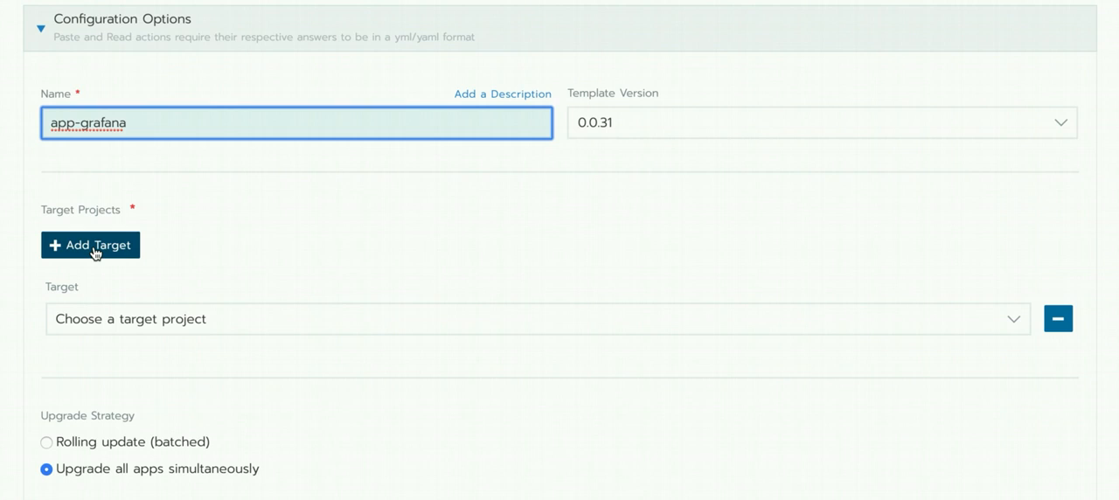
- Choose a Default project as the first target project for the app
left_click(1011, 320)
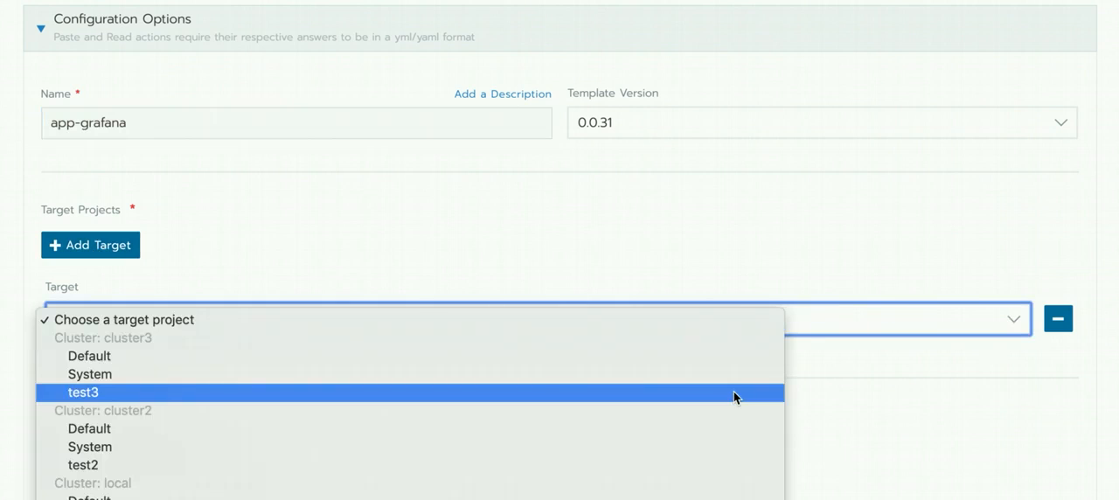
scroll(734, 392, "down", 1)
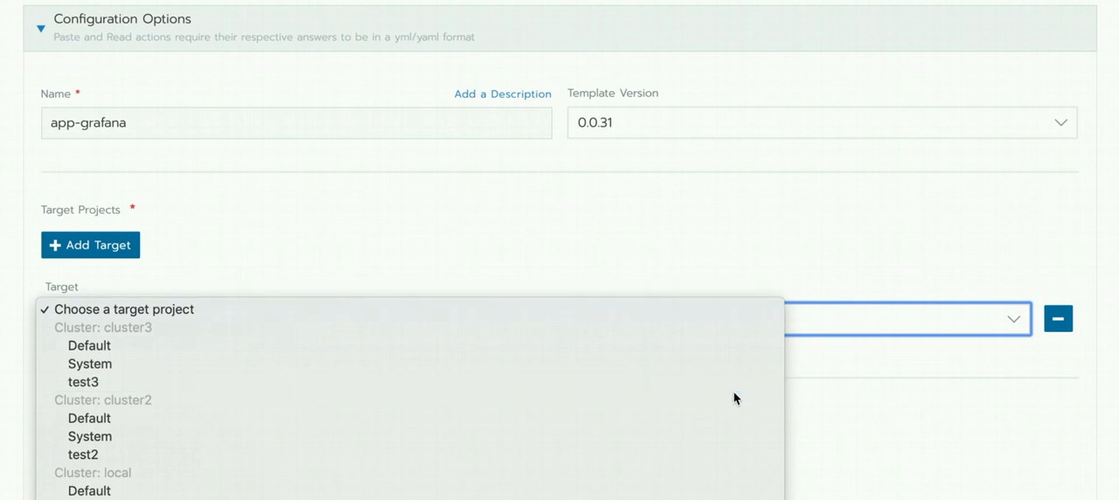
left_click(620, 490)
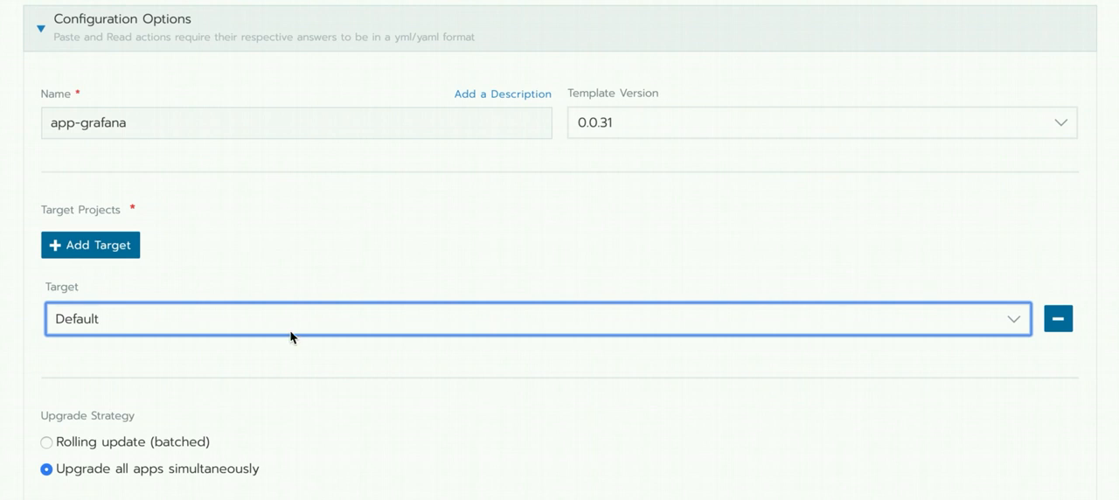
- Add a second target and set it to the test2 project of cluster2
left_click(82, 253)
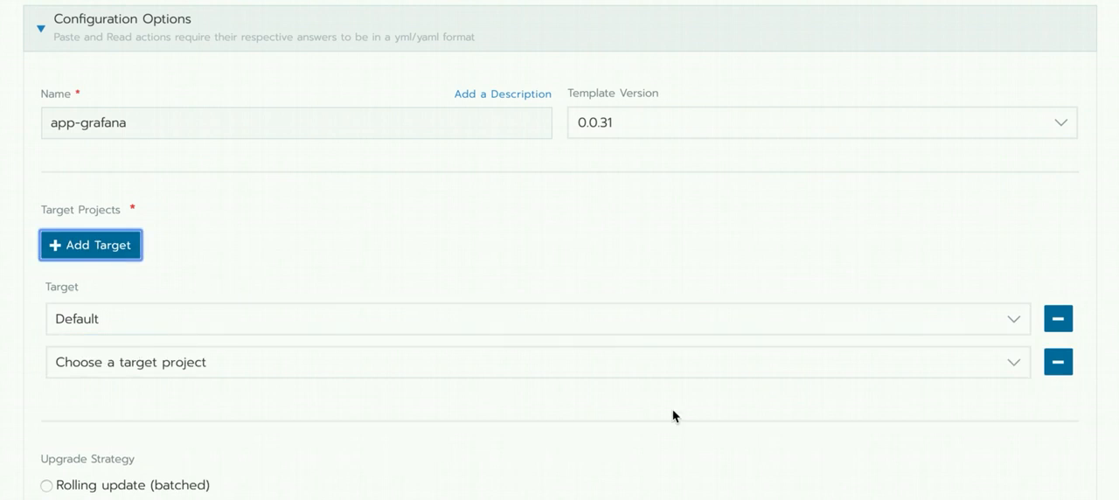
left_click(1014, 376)
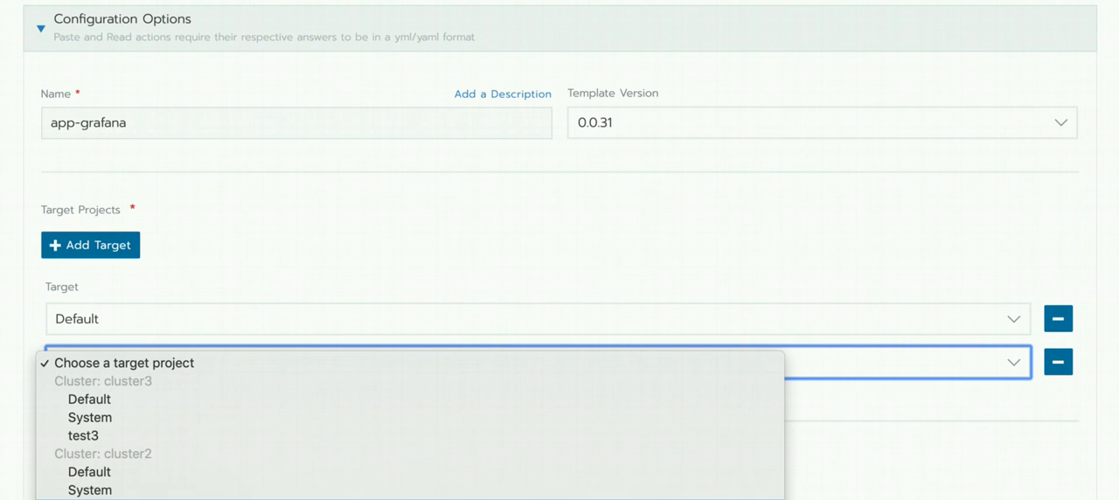
left_click(91, 499)
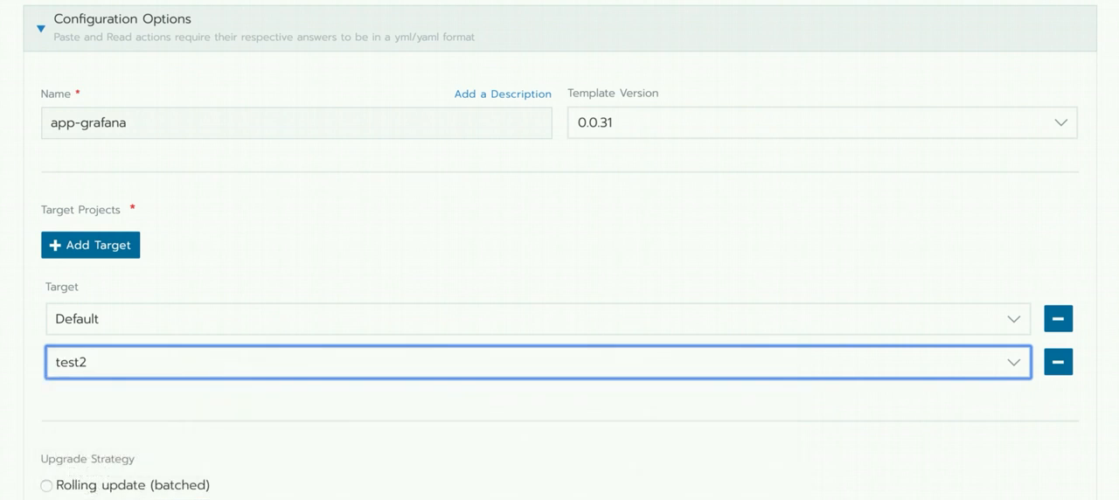
- Set the upgrade strategy to Rolling update (batched) and review the image, Grafana and load balancing settings
scroll(542, 494, "down", 2)
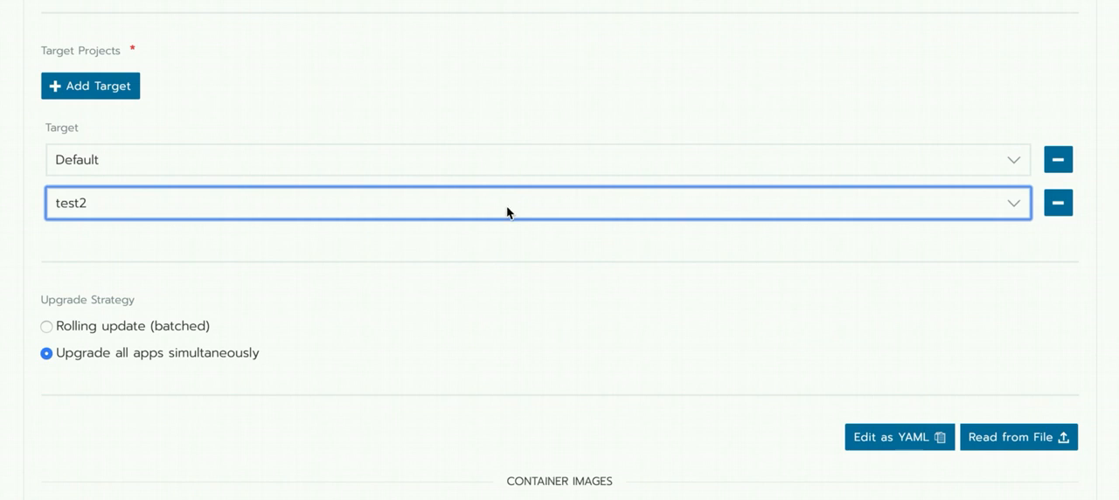
left_click(68, 334)
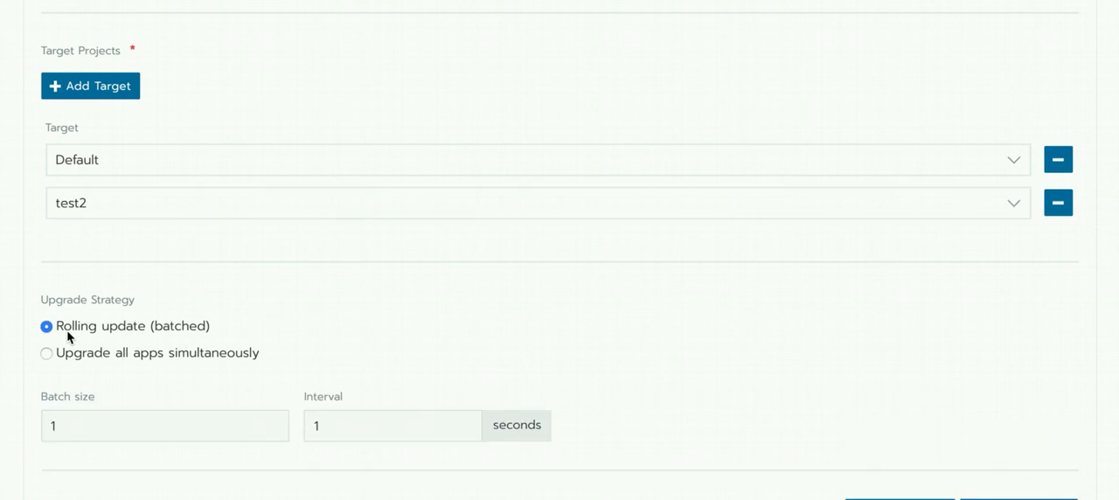
scroll(748, 382, "down", 3)
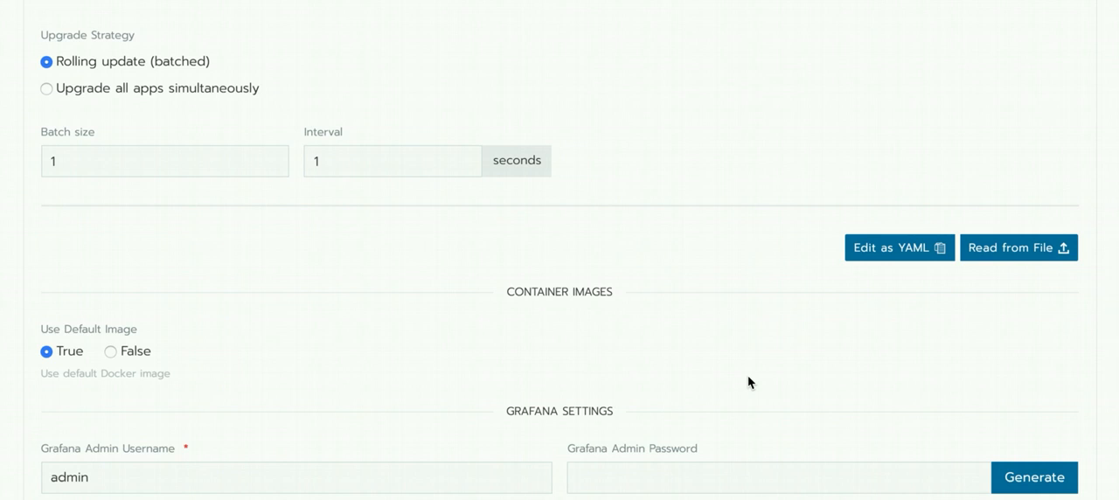
scroll(747, 381, "down", 3)
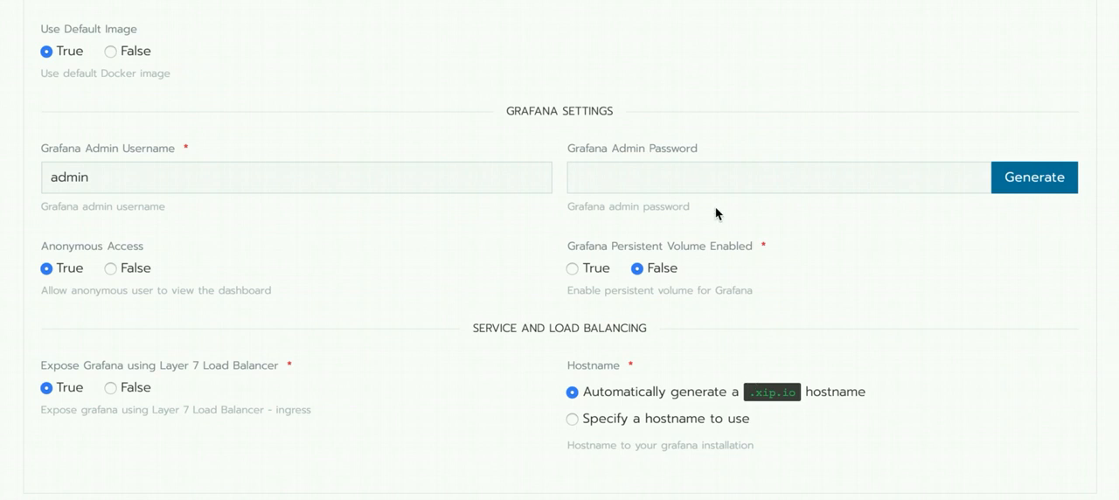
- Expand the Answer Overrides section of the app configuration and add a new override entry
left_click(645, 190)
scroll(483, 449, "down", 1)
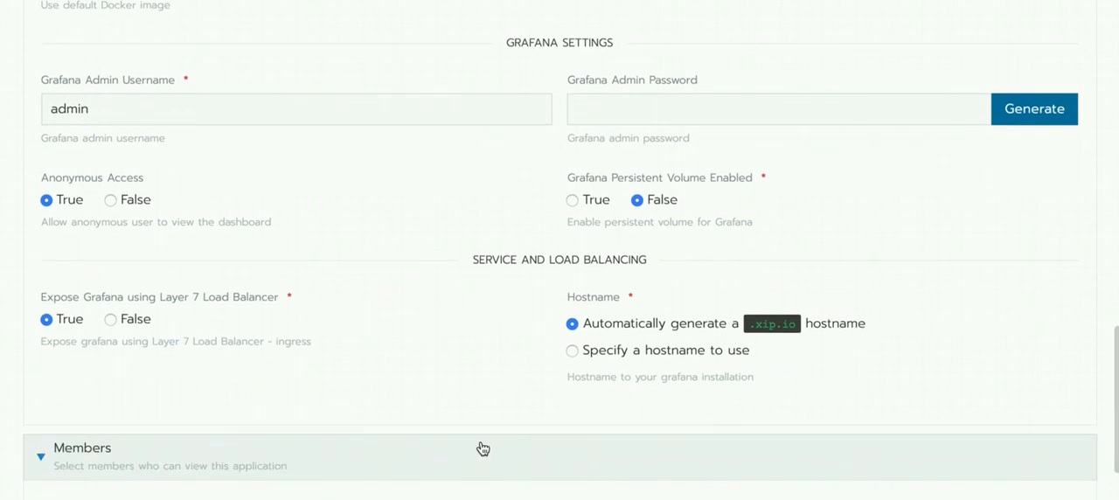
scroll(483, 448, "down", 4)
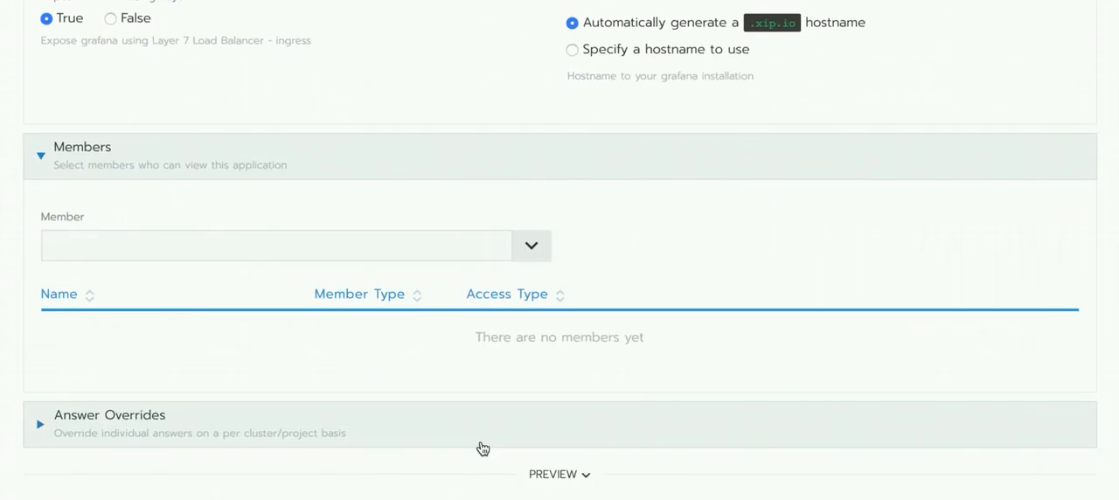
scroll(483, 448, "down", 1)
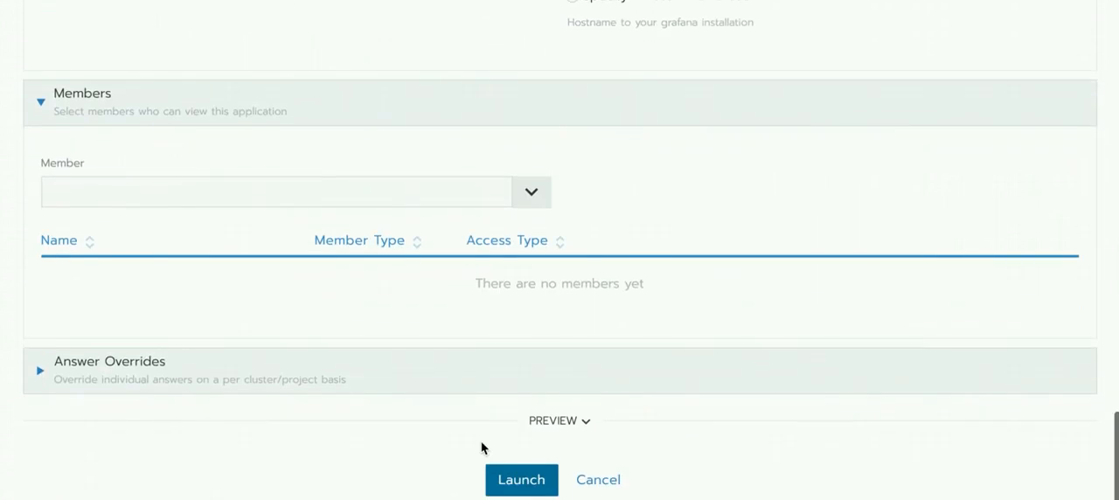
left_click(42, 377)
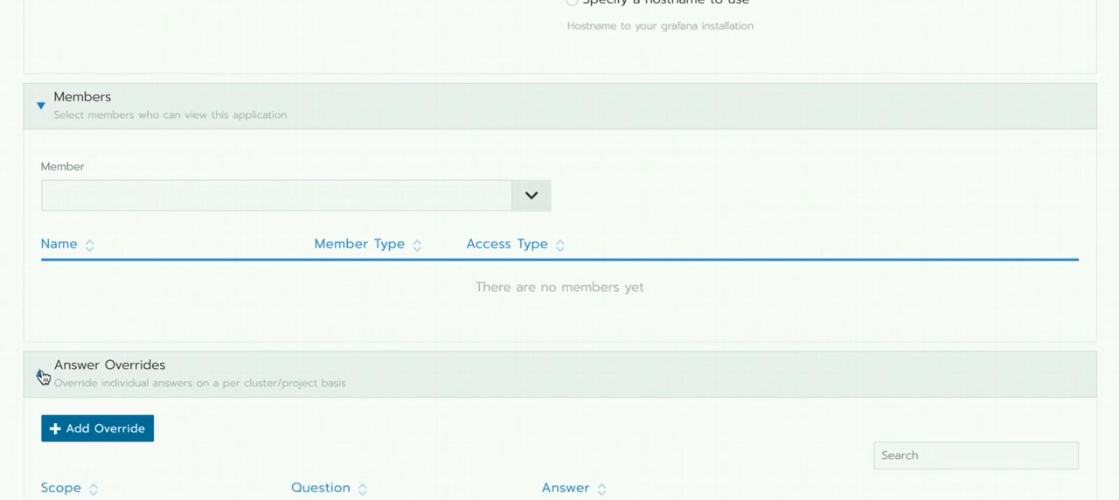
scroll(417, 417, "down", 2)
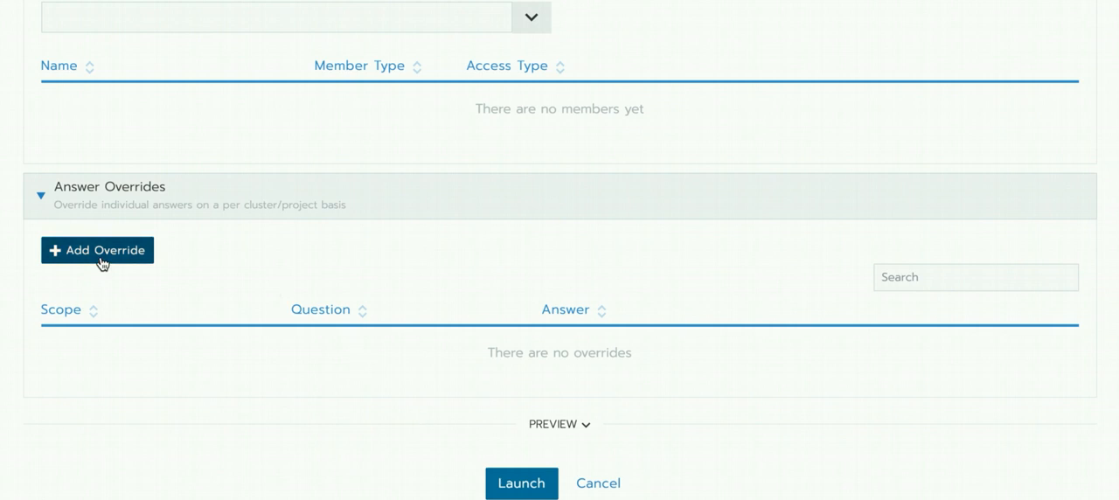
left_click(103, 263)
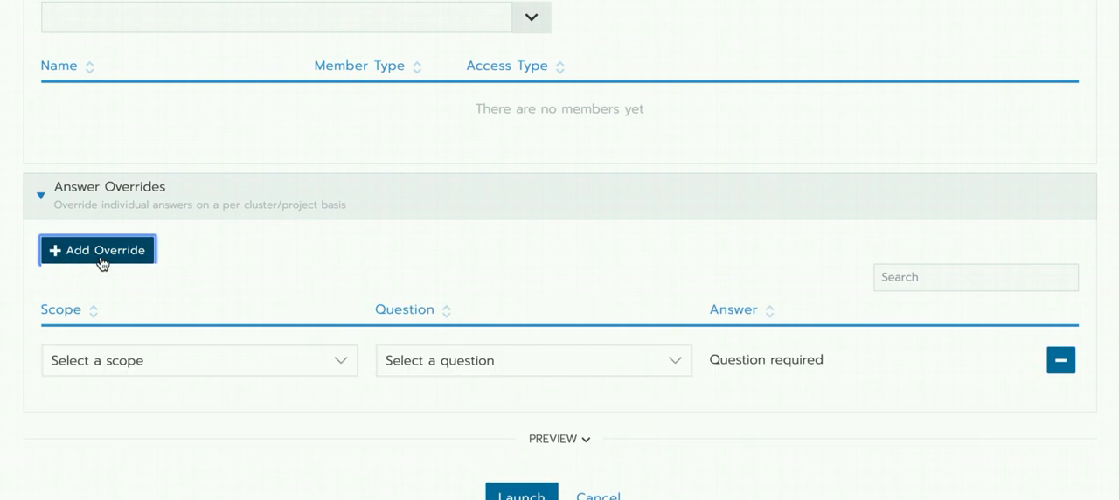
- Scope the override to cluster1's Default project, choose Grafana Admin Password as its question and generate the password
left_click(341, 363)
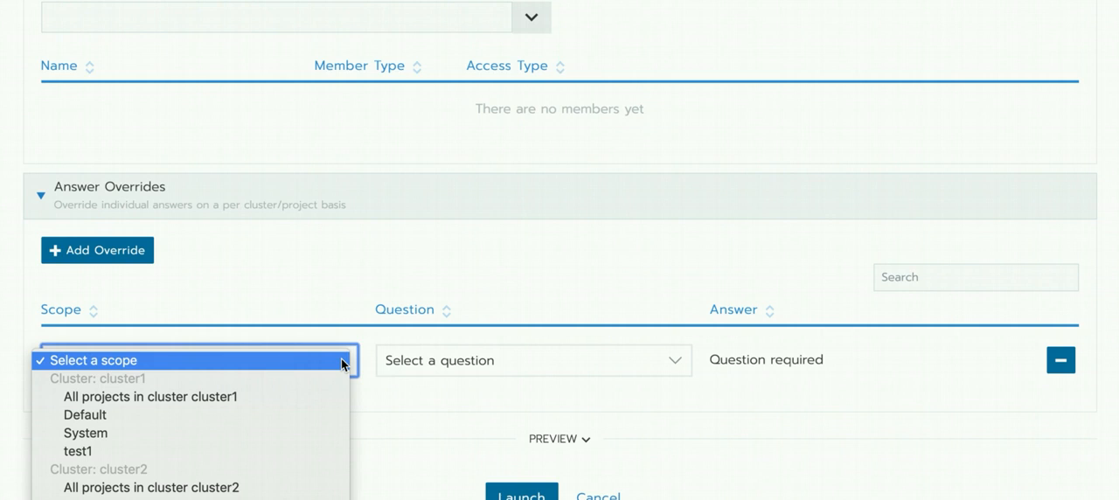
left_click(308, 416)
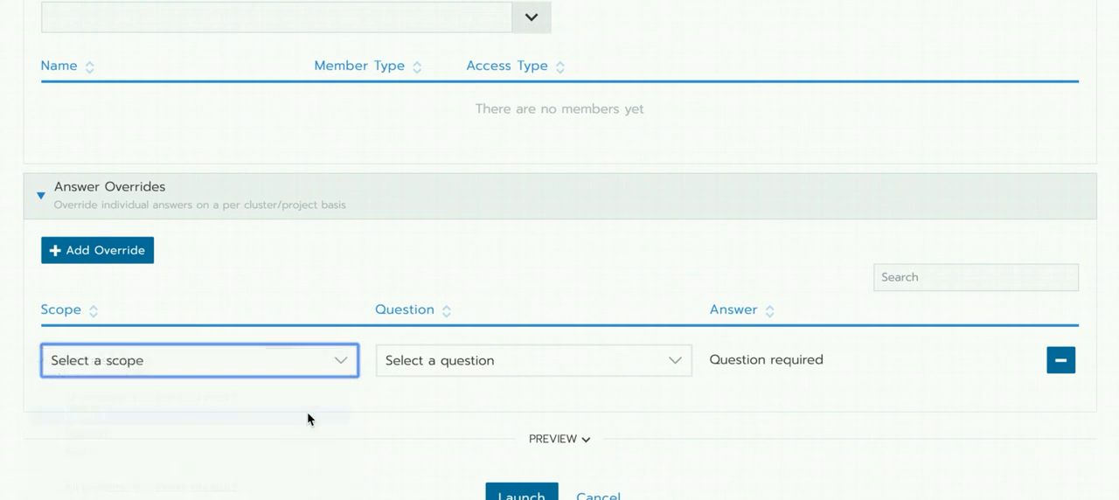
left_click(686, 370)
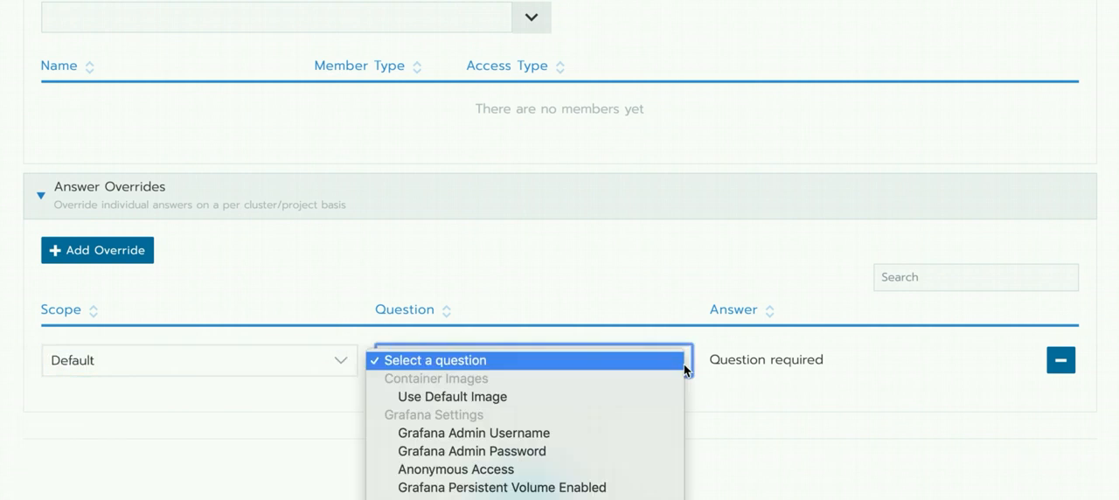
left_click(612, 457)
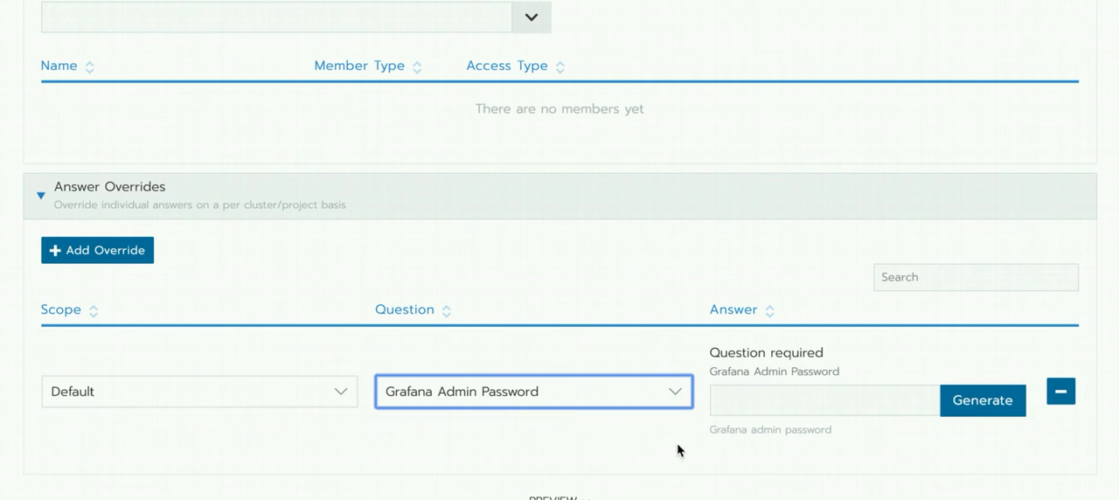
left_click(1003, 404)
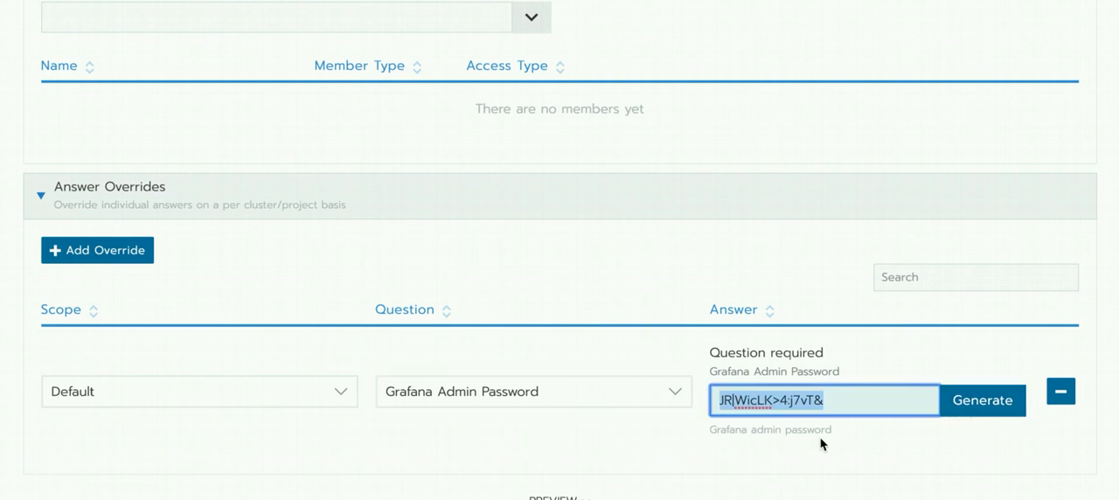
- Add a second override scoped to cluster2's test2 project and generate its Grafana Admin Password
scroll(611, 443, "down", 2)
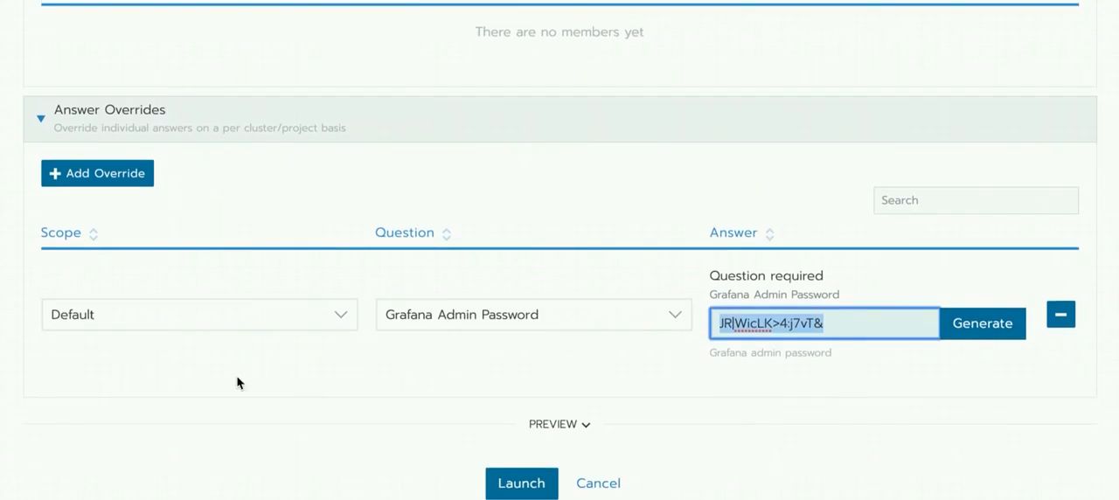
left_click(116, 181)
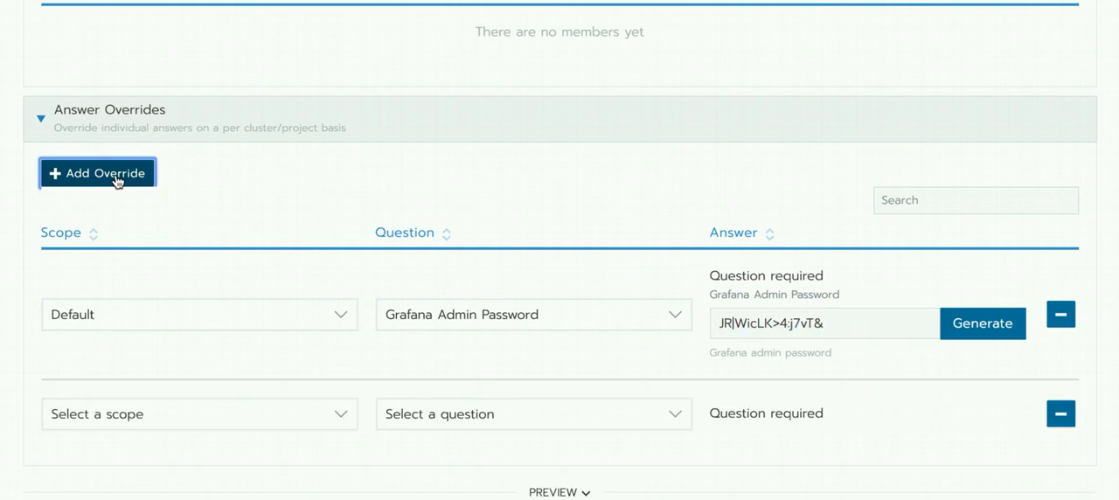
scroll(301, 407, "down", 1)
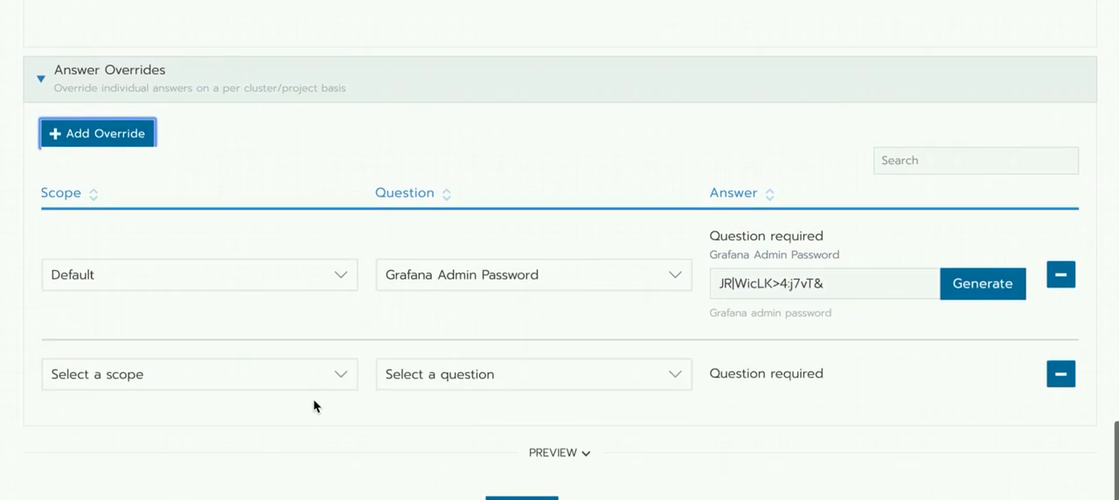
left_click(342, 381)
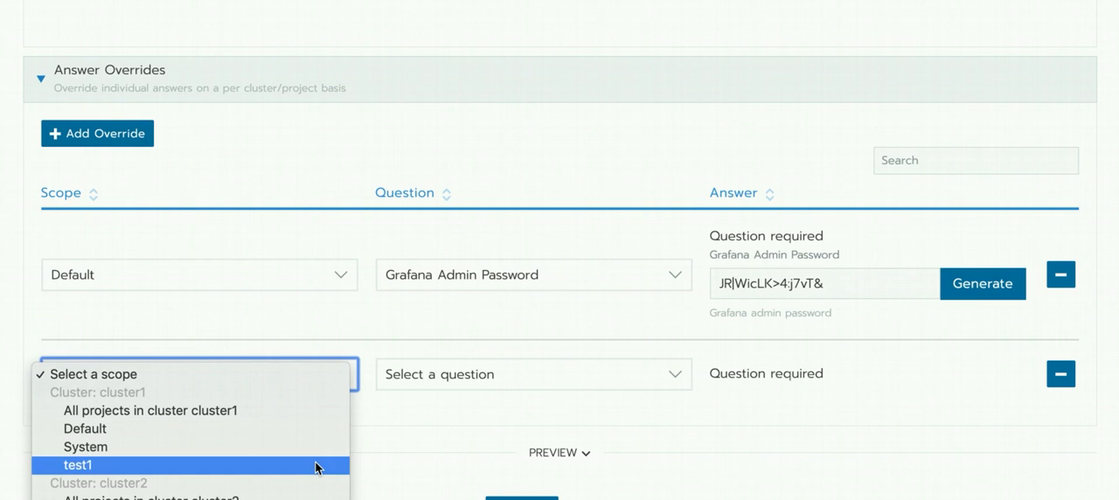
scroll(317, 468, "down", 3)
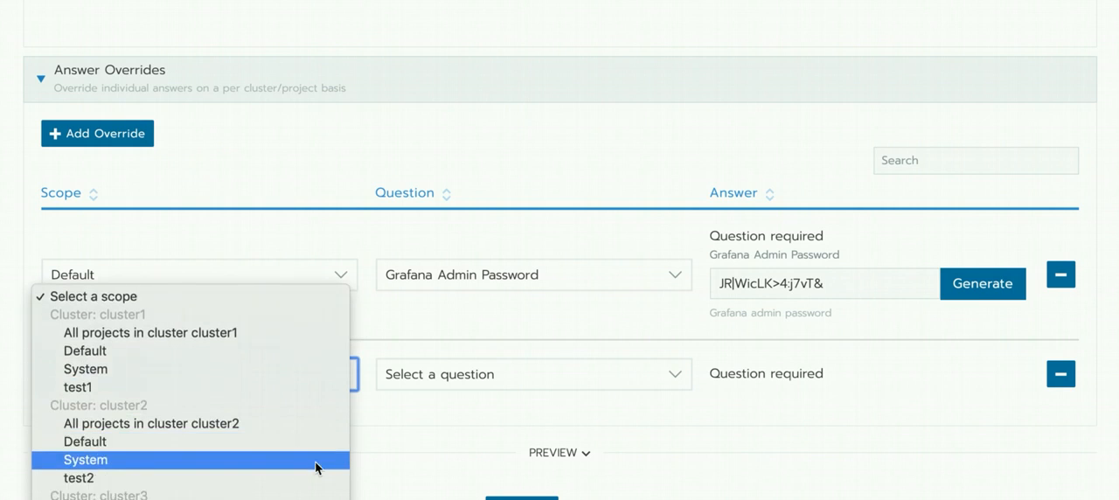
left_click(317, 476)
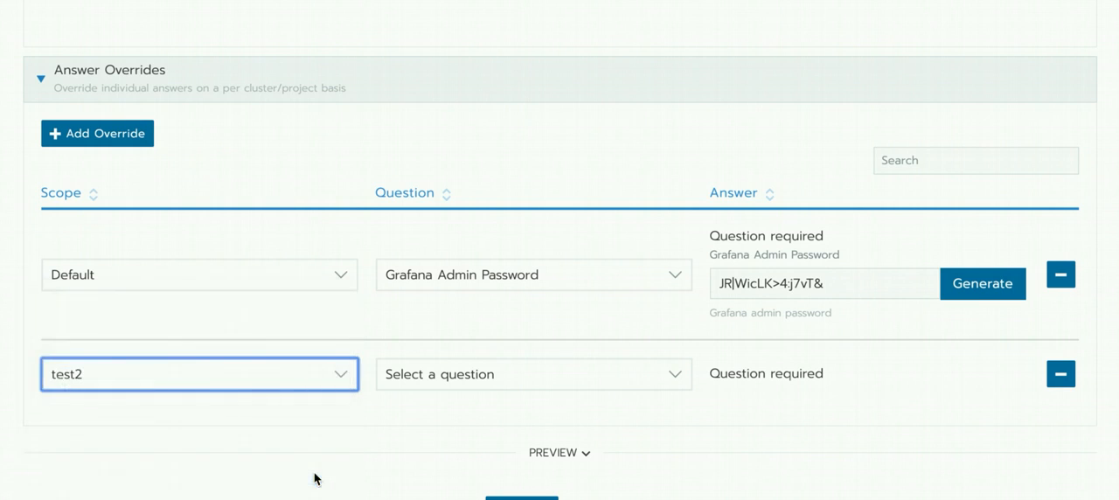
left_click(673, 382)
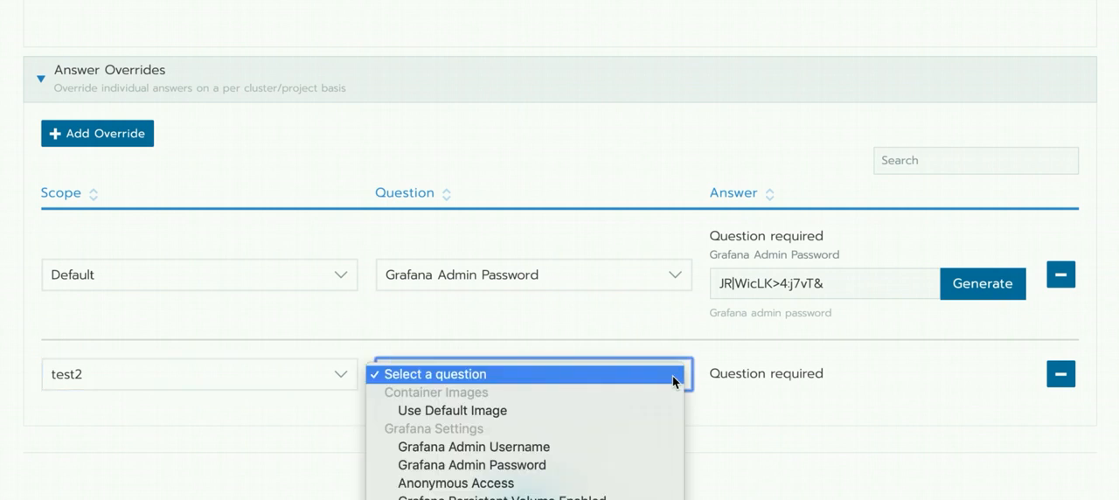
left_click(651, 470)
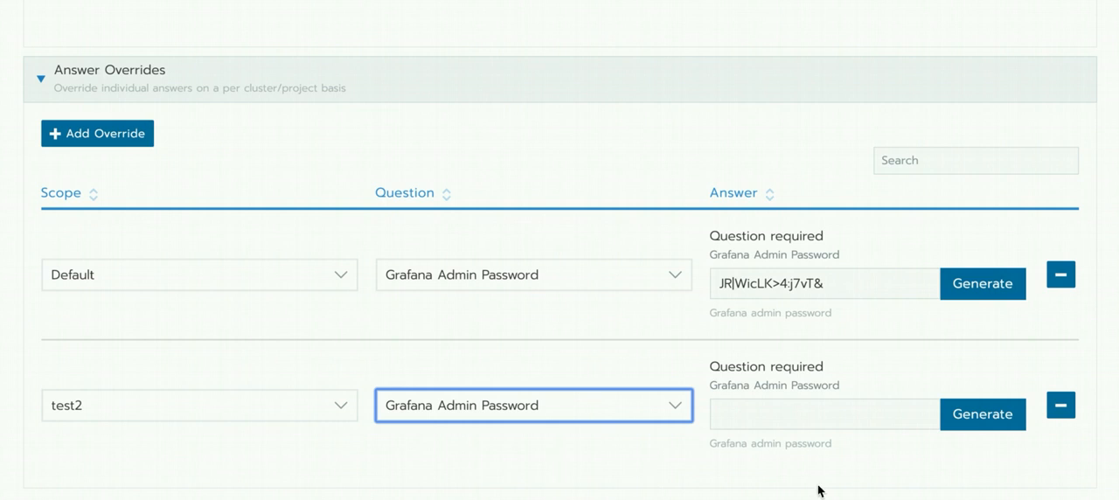
left_click(979, 418)
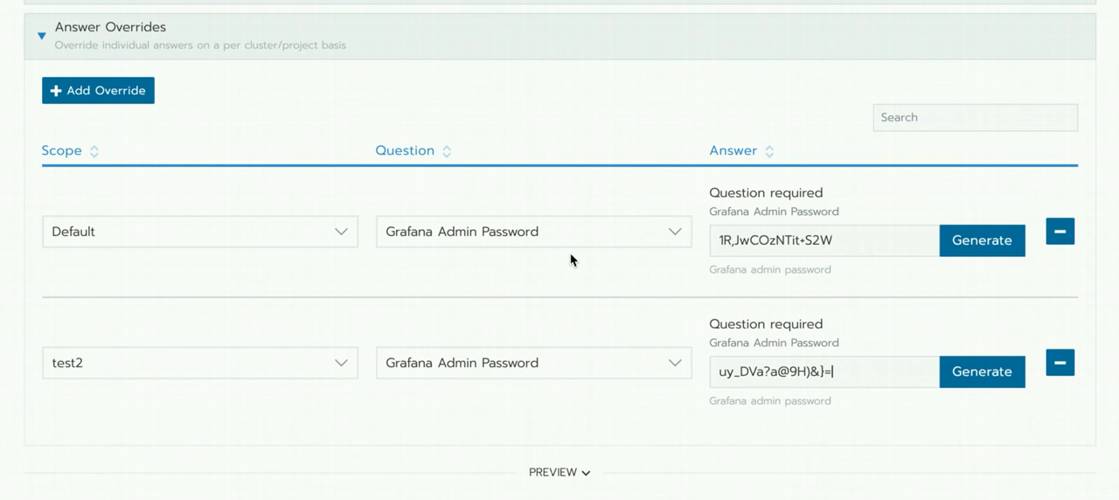
- Switch the Grafana answers from the form to YAML editing and review the listed values
scroll(571, 260, "up", 10)
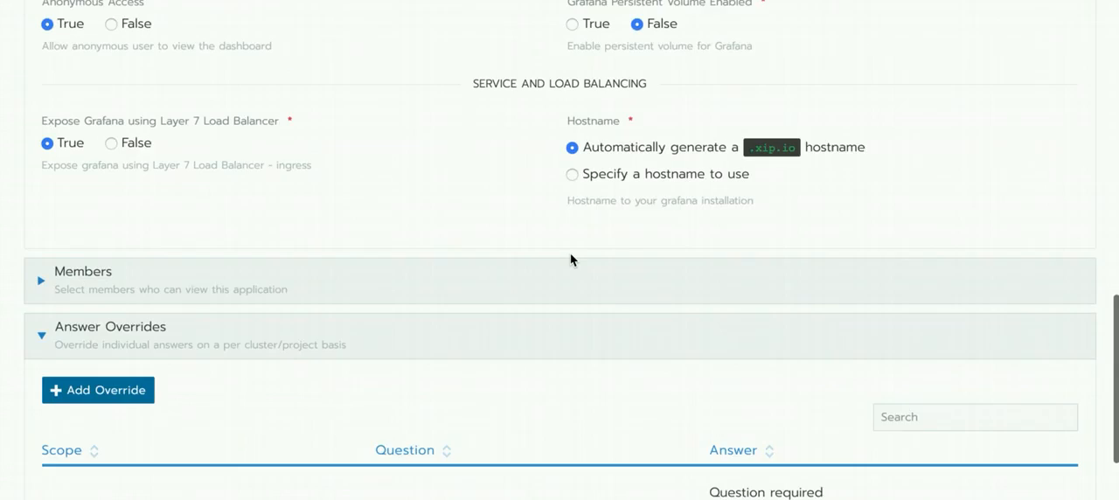
scroll(571, 259, "up", 1)
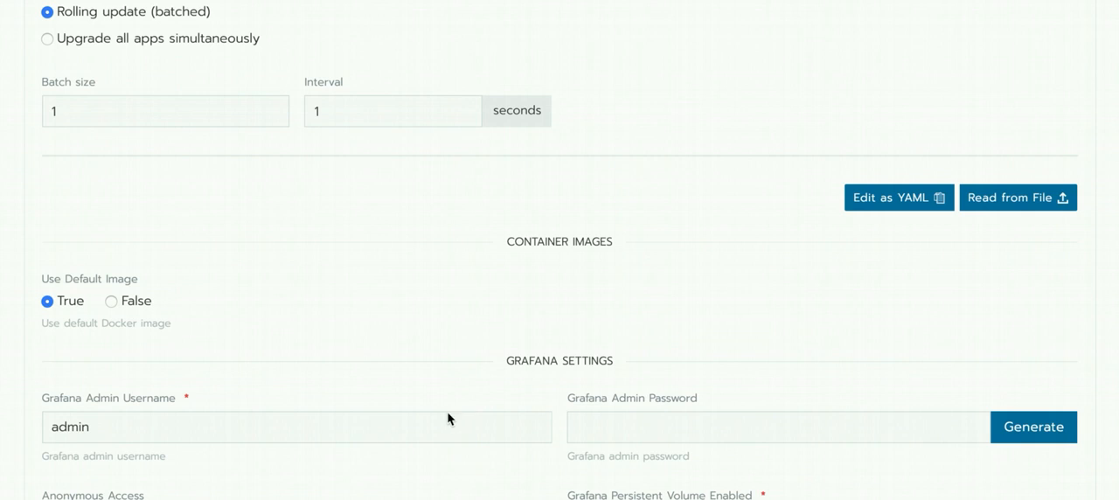
left_click(918, 200)
scroll(611, 403, "down", 1)
scroll(611, 403, "down", 4)
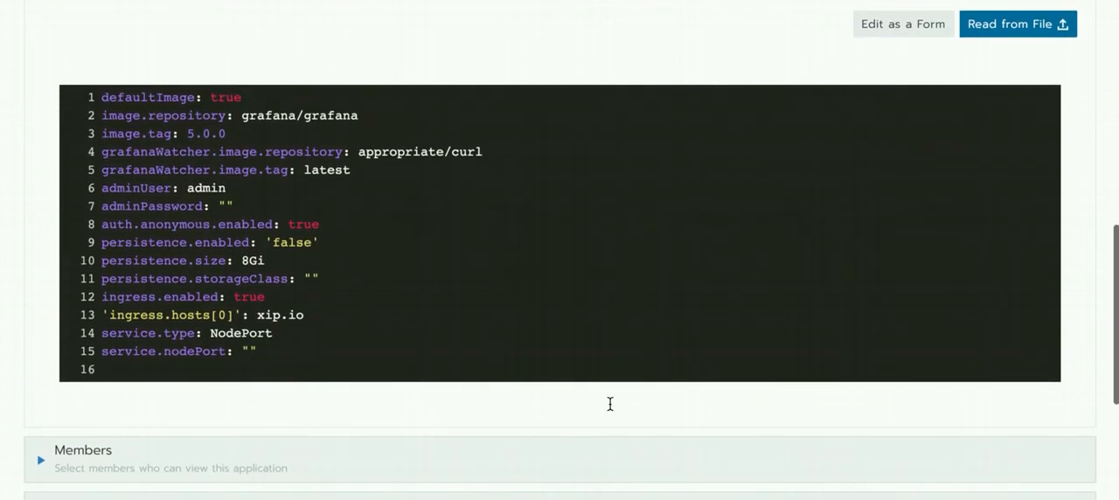
scroll(291, 289, "down", 2)
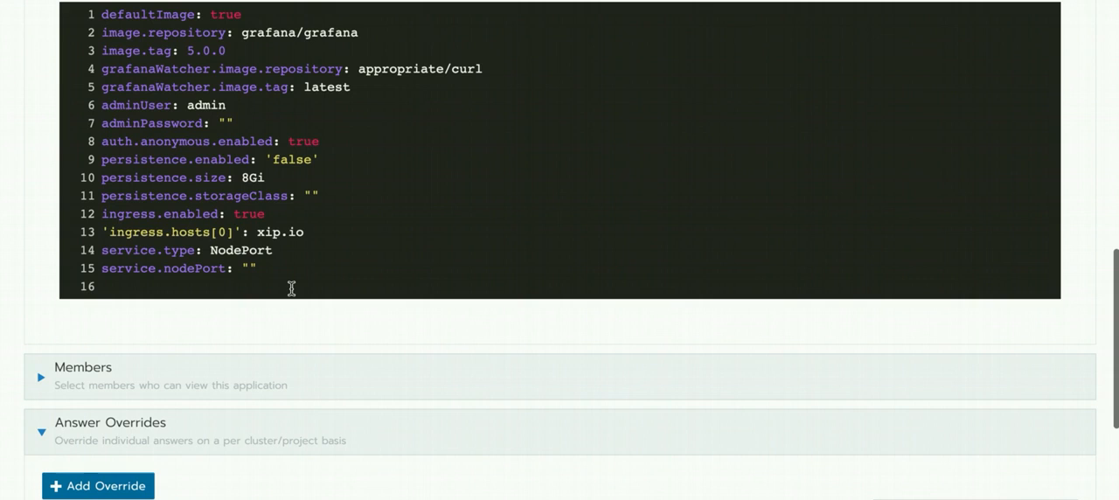
- Set auth.anonymous.enabled to false in the YAML answers
scroll(312, 219, "up", 2)
left_click(312, 213)
scroll(312, 213, "up", 4)
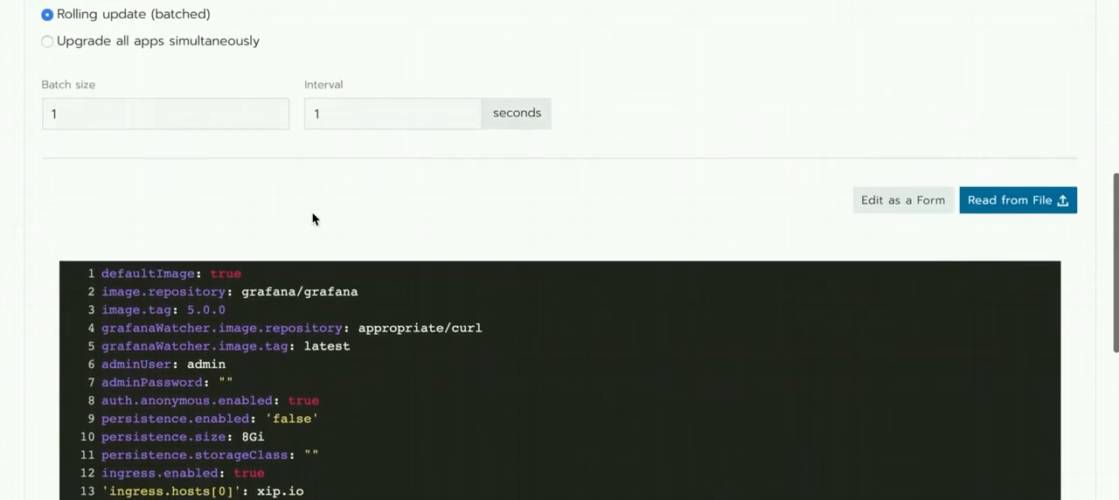
scroll(312, 220, "down", 5)
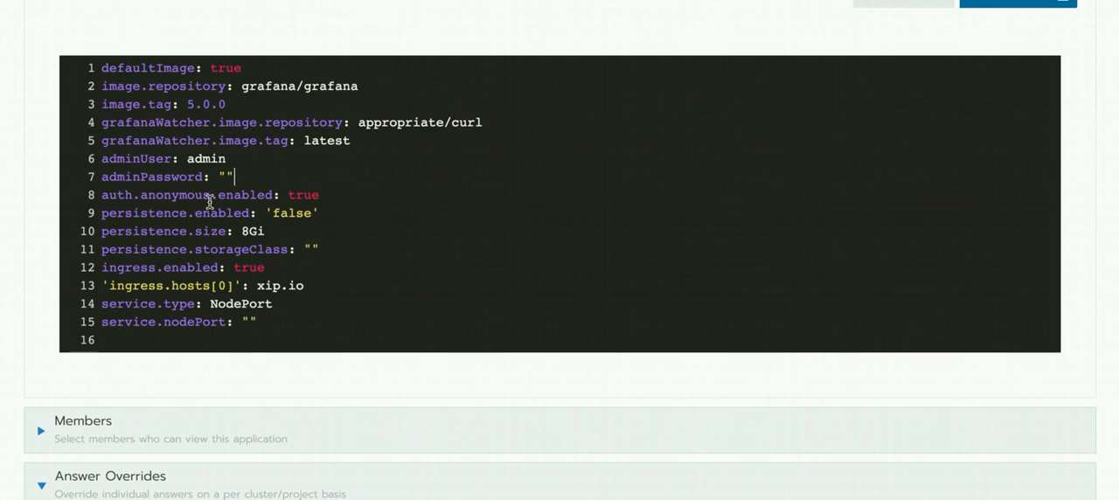
double_click(298, 197)
type("false")
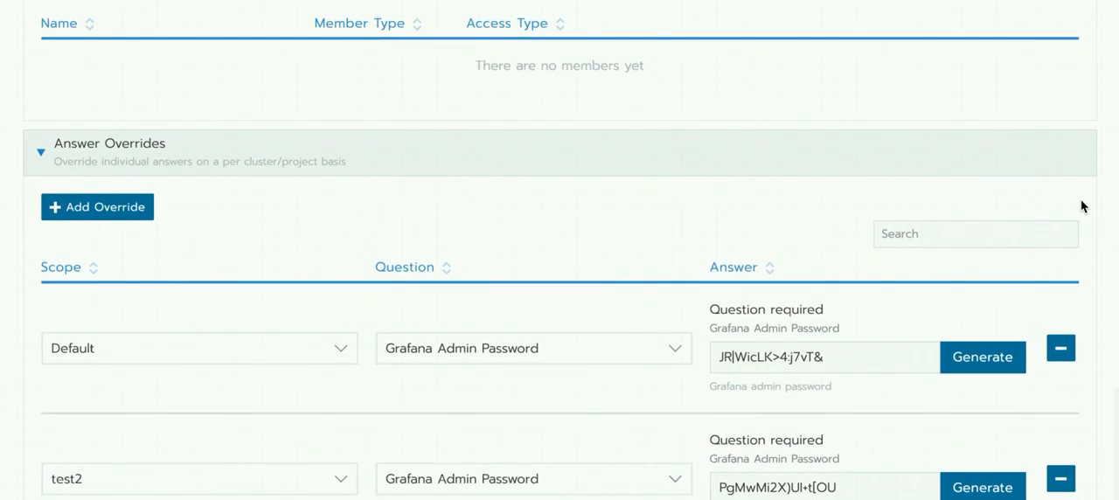
- Launch the multi-cluster app and inspect the endpoints and workloads of its deployment in cluster1's Default project
scroll(1084, 206, "down", 2)
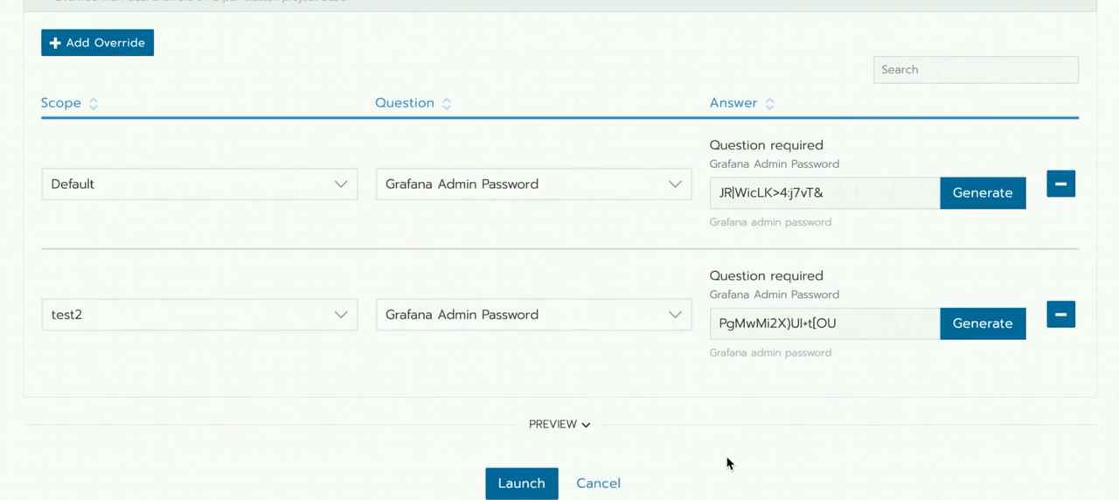
left_click(534, 484)
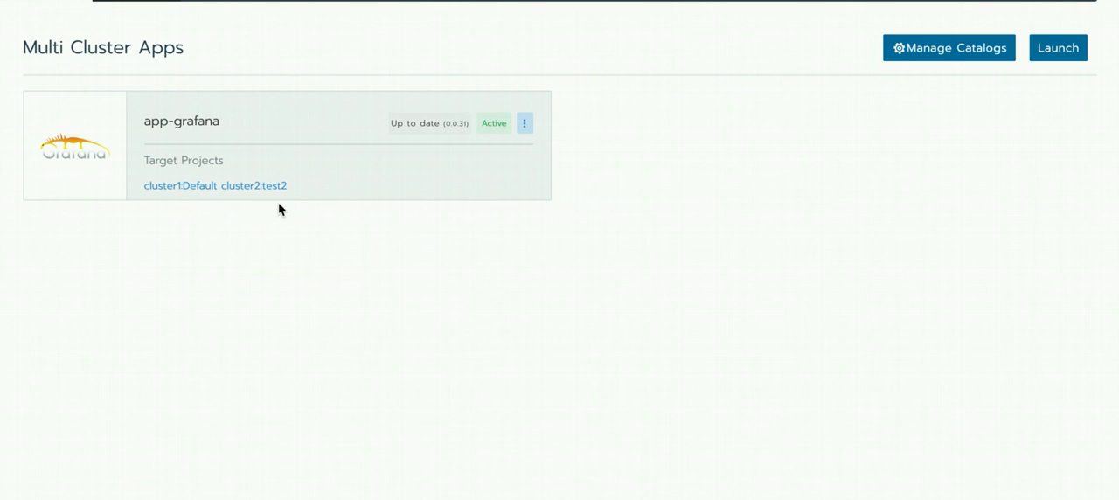
left_click(182, 187)
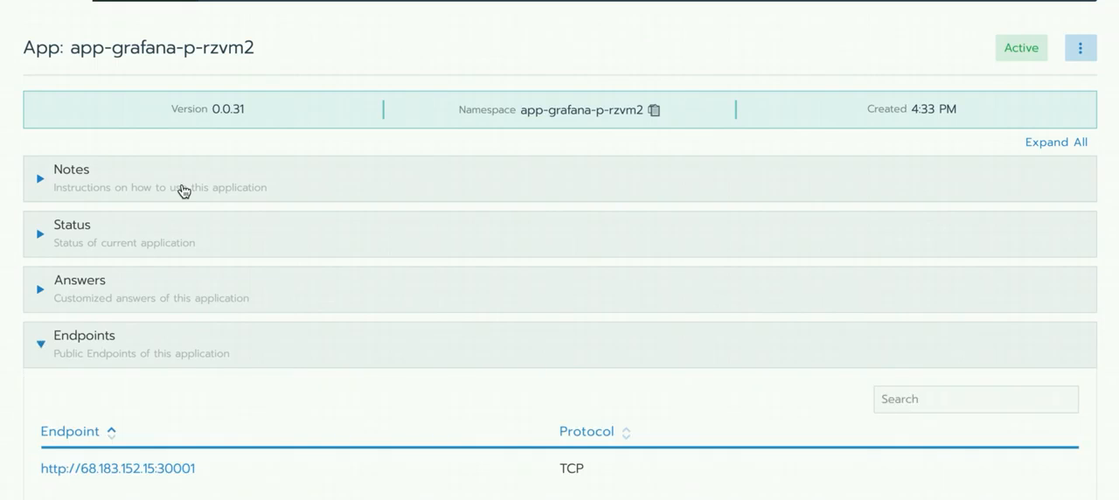
scroll(262, 332, "down", 5)
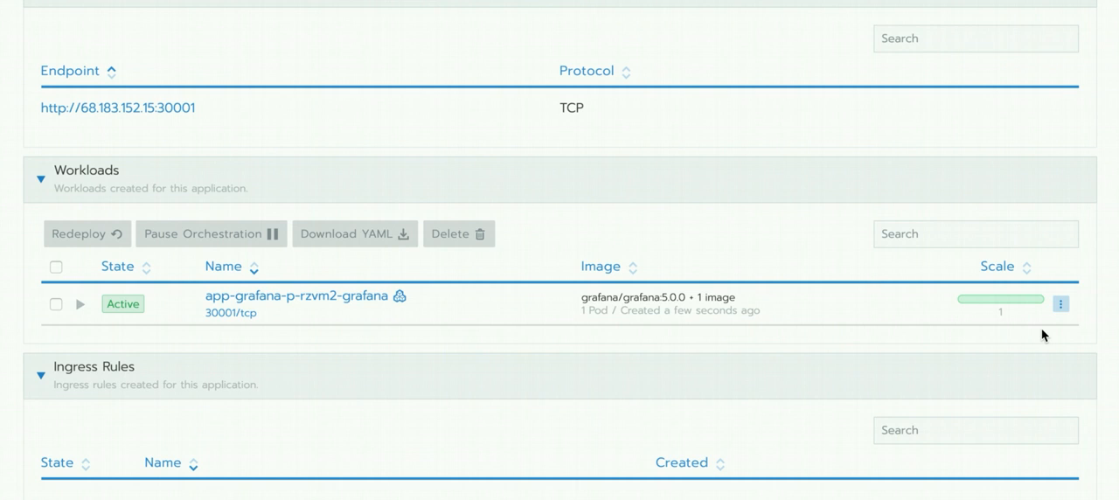
scroll(1041, 335, "up", 5)
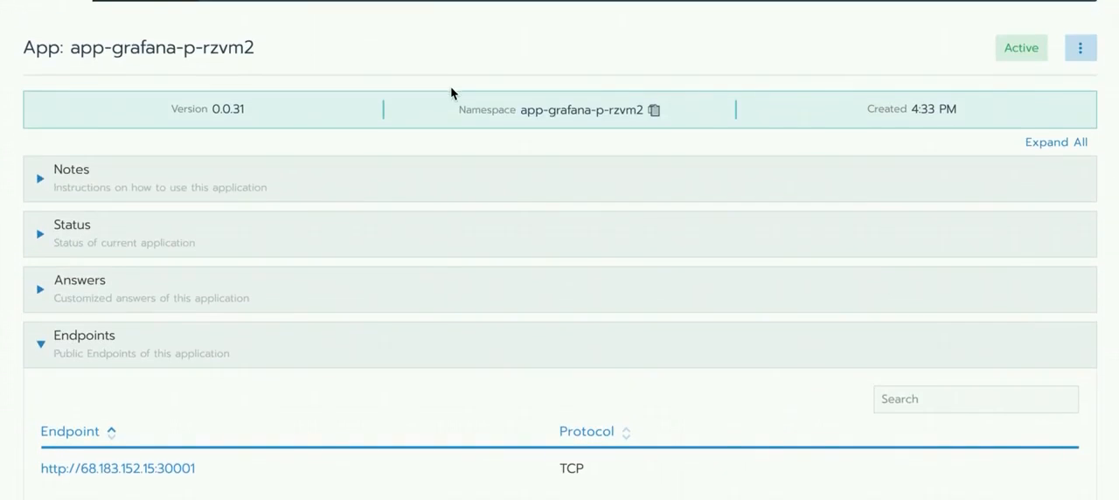
- Open the test2 project of cluster2 to check its Grafana workload
left_click(151, 0)
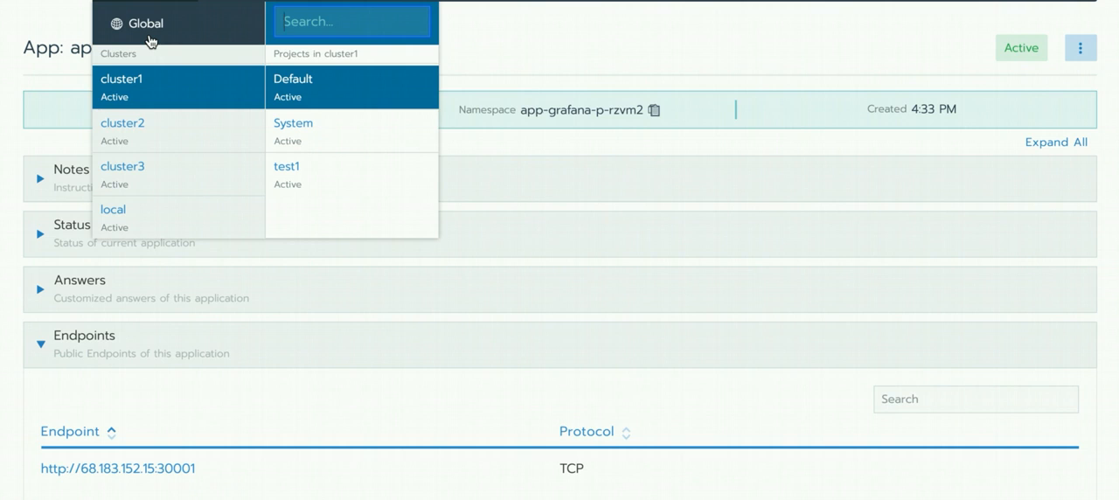
mouse_move(147, 150)
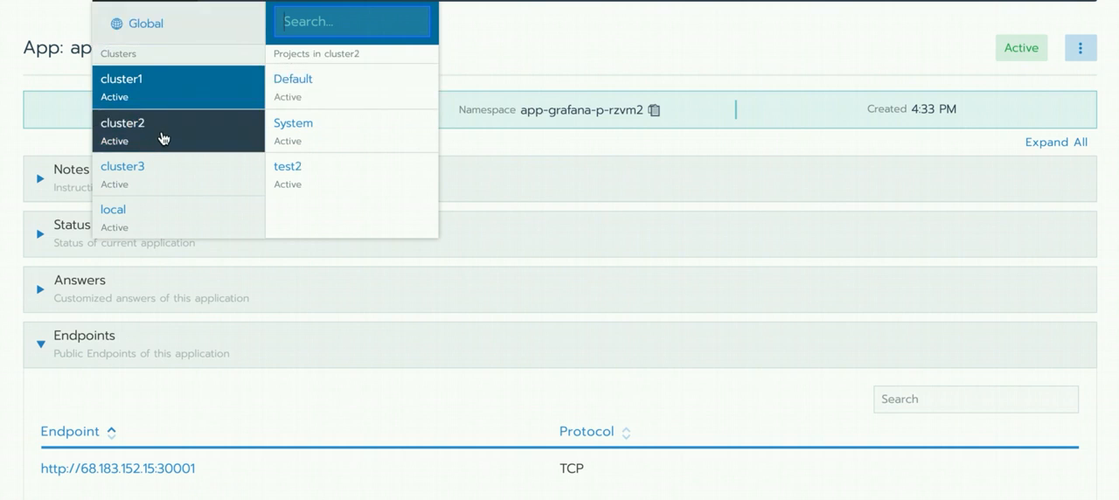
left_click(282, 140)
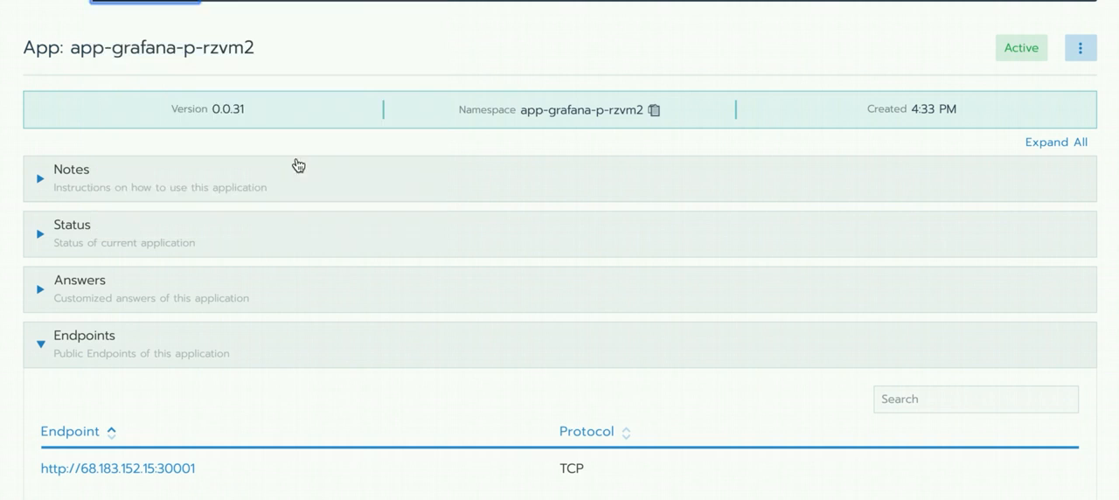
left_click(171, 1)
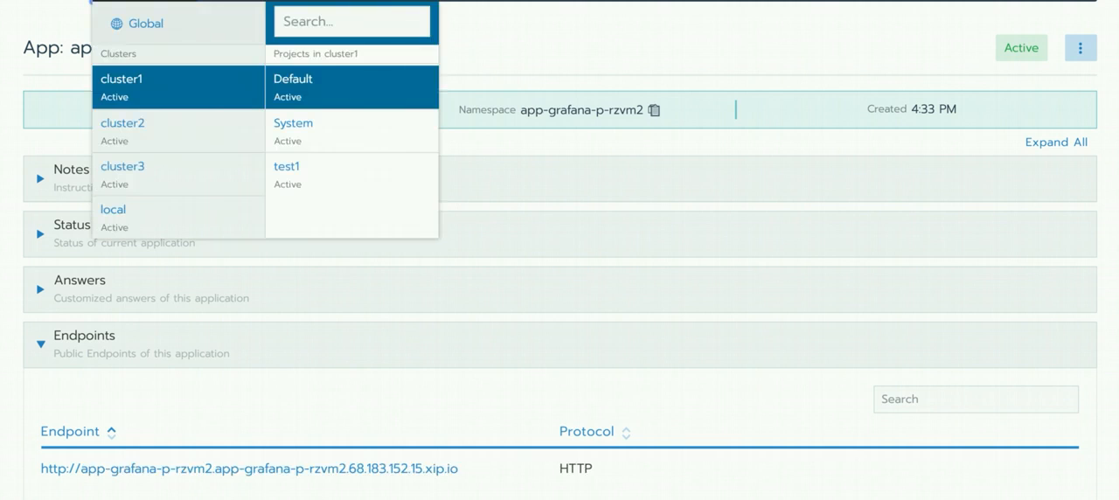
mouse_move(170, 150)
left_click(294, 177)
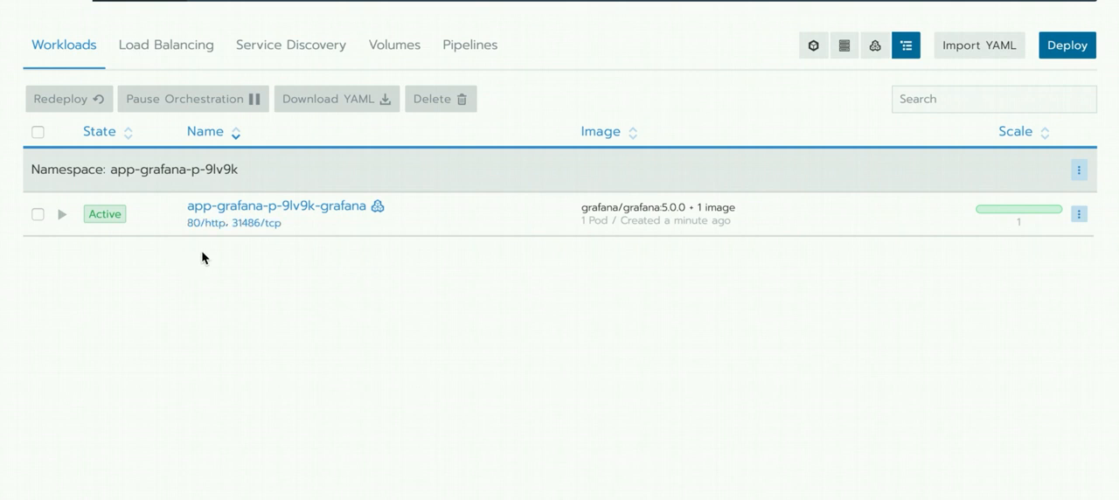
- Return to the Global view and open the Multi Cluster Apps overview
left_click(172, 4)
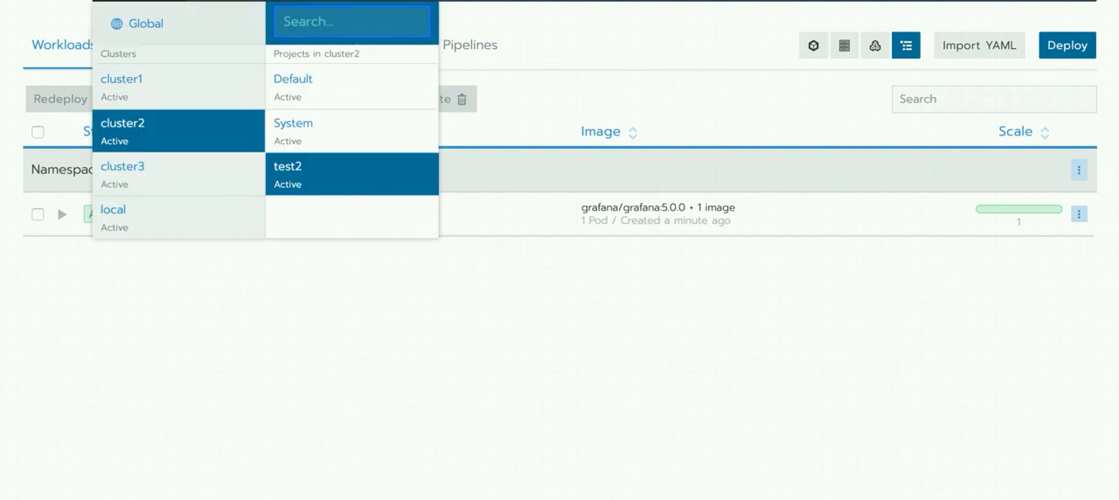
left_click(158, 31)
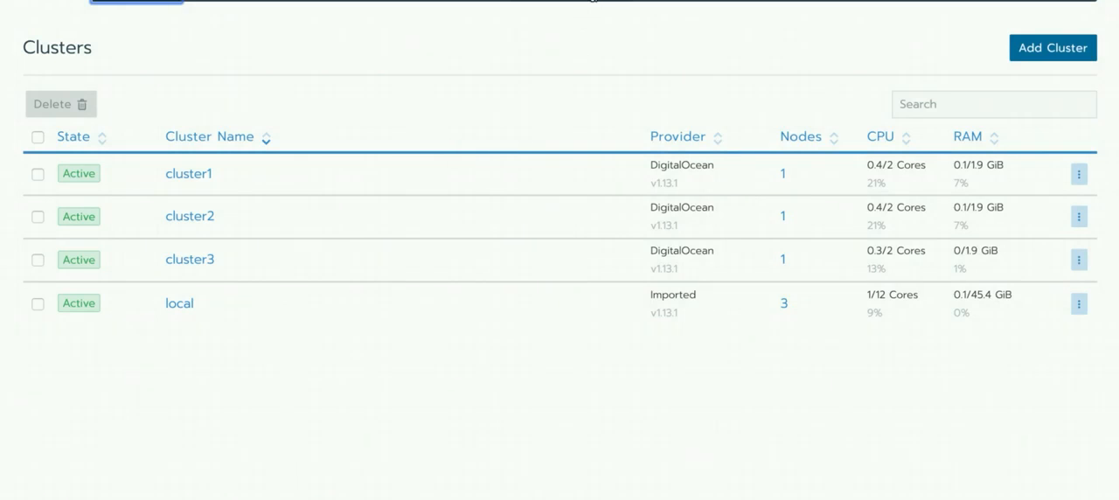
left_click(594, 1)
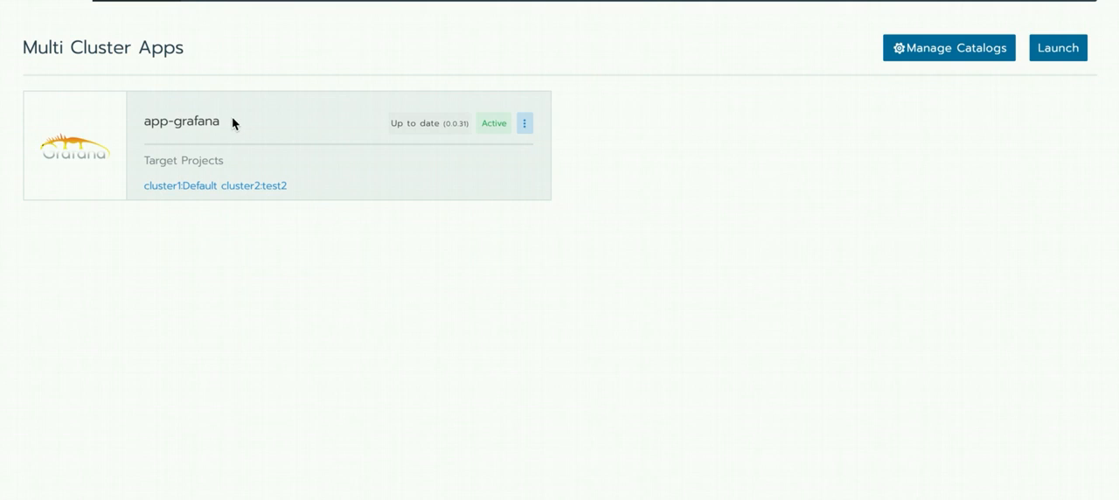